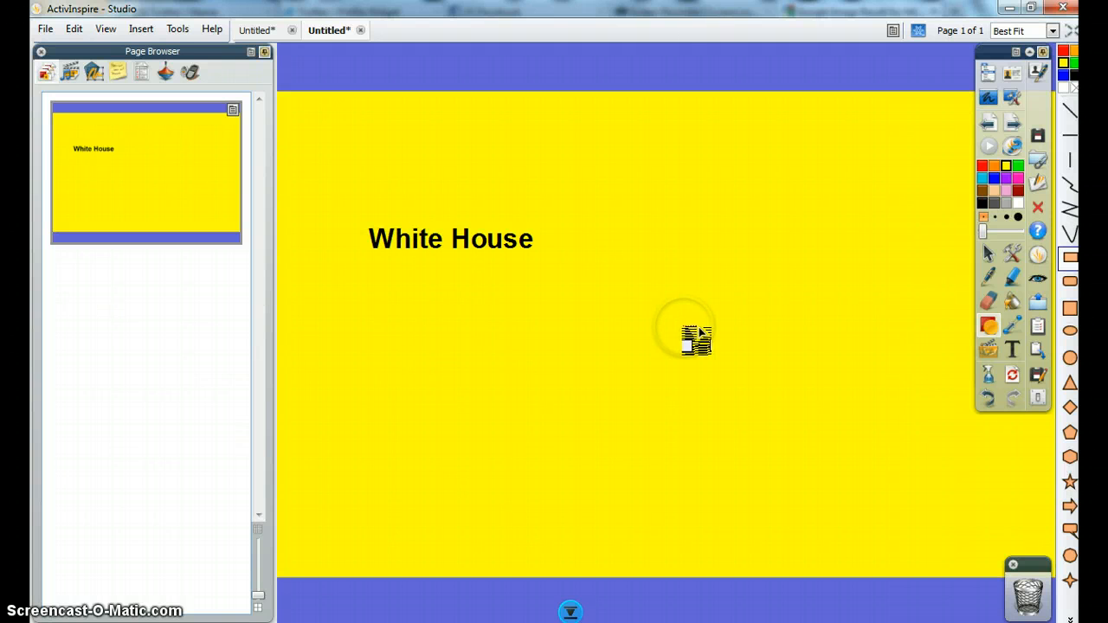
Step: Draw a small red five-point star with a black outline and position it just left of the "White House" text
{"action": "left_click", "coordinate": [1078, 487]}
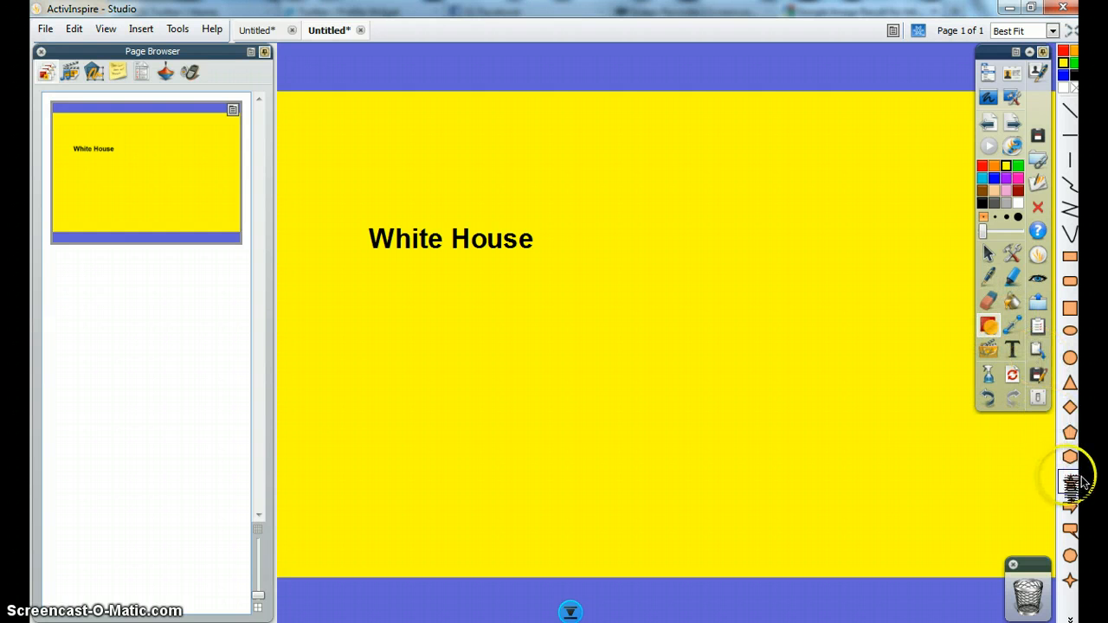
{"action": "left_click", "coordinate": [990, 255]}
{"action": "left_click", "coordinate": [984, 166]}
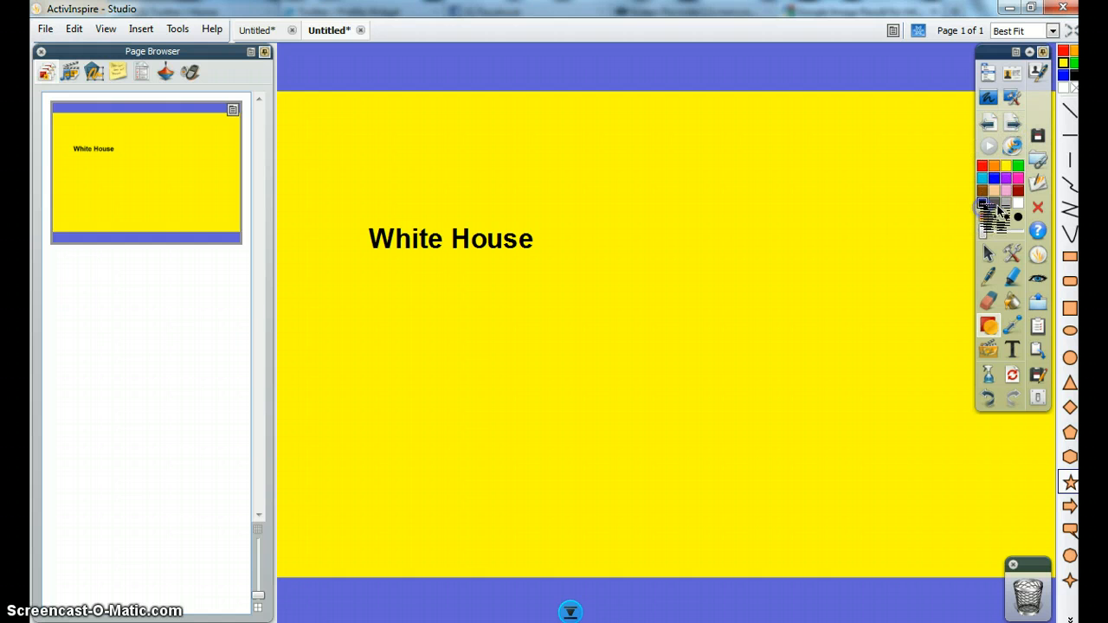
{"action": "left_click_drag", "start_coordinate": [1080, 52], "coordinate": [391, 273]}
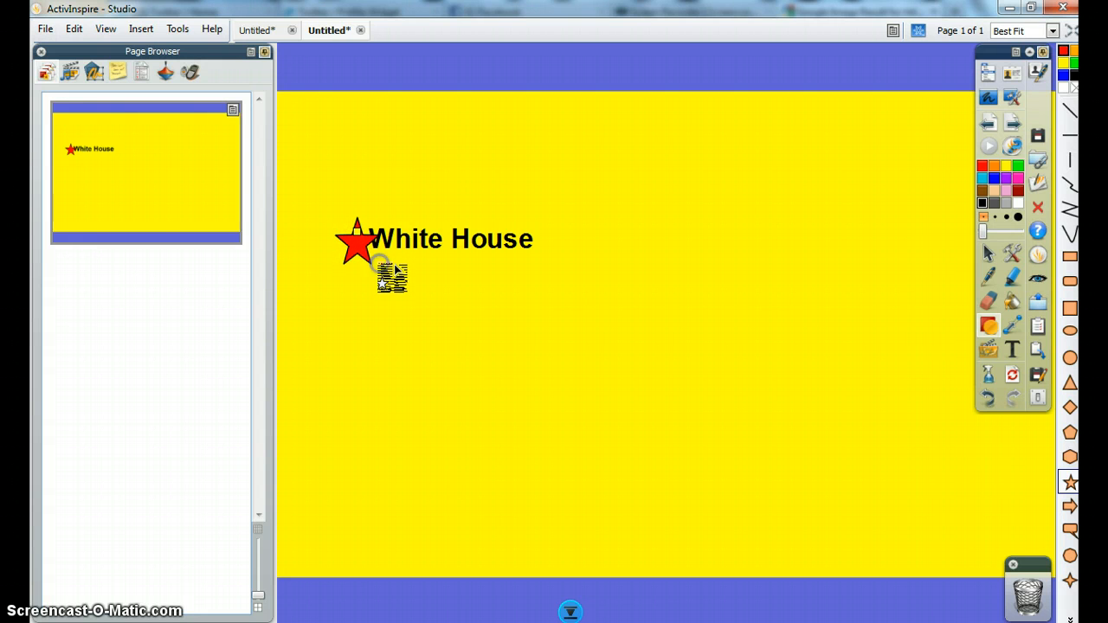
{"action": "left_click", "coordinate": [988, 252]}
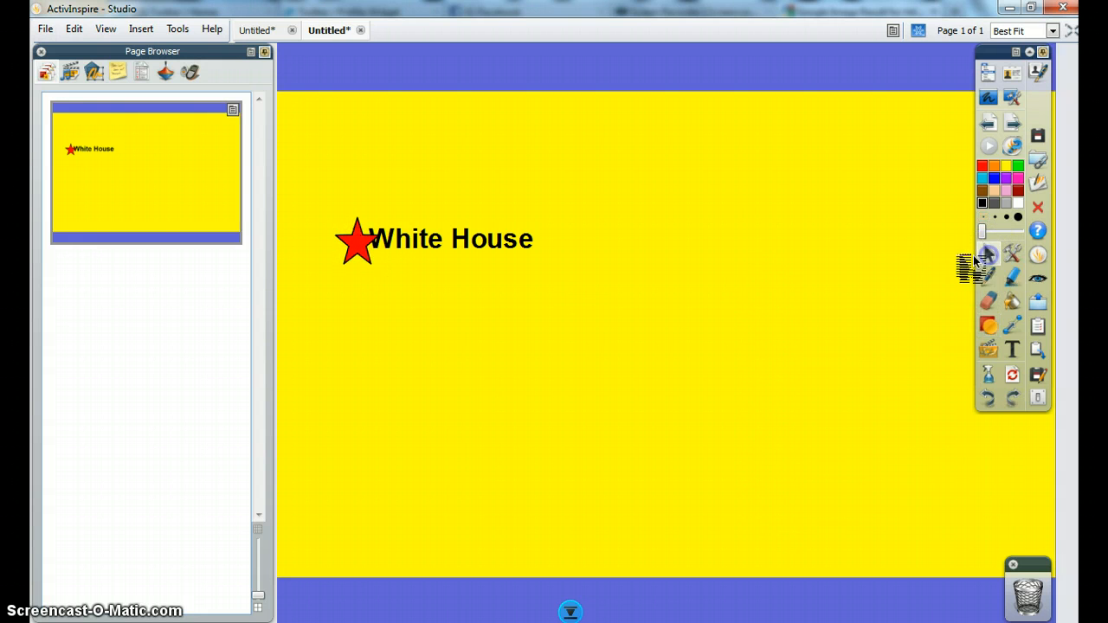
{"action": "left_click_drag", "start_coordinate": [378, 245], "coordinate": [366, 238]}
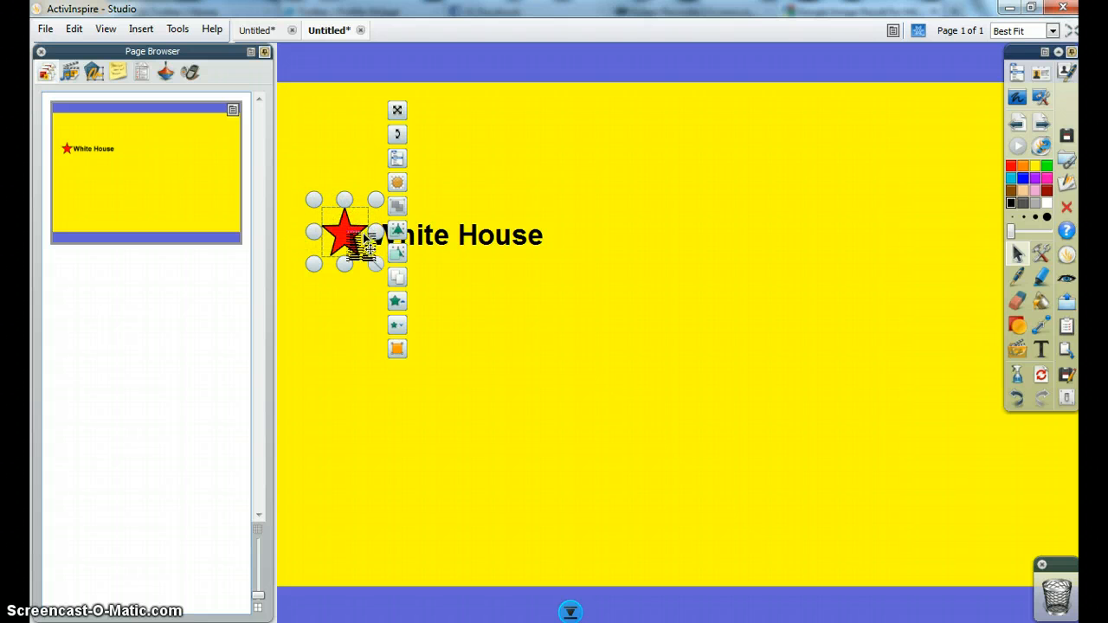
Step: Show the Action Browser and choose the Bring to Front action for the selected star
{"action": "left_click", "coordinate": [106, 30]}
{"action": "left_click", "coordinate": [171, 223]}
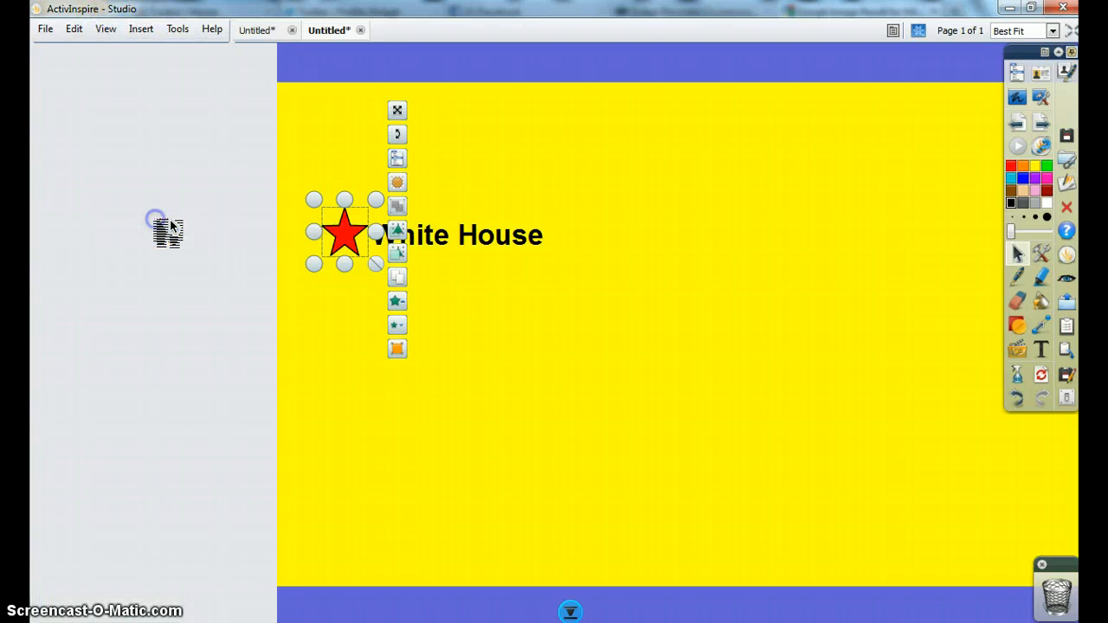
{"action": "left_click", "coordinate": [117, 32]}
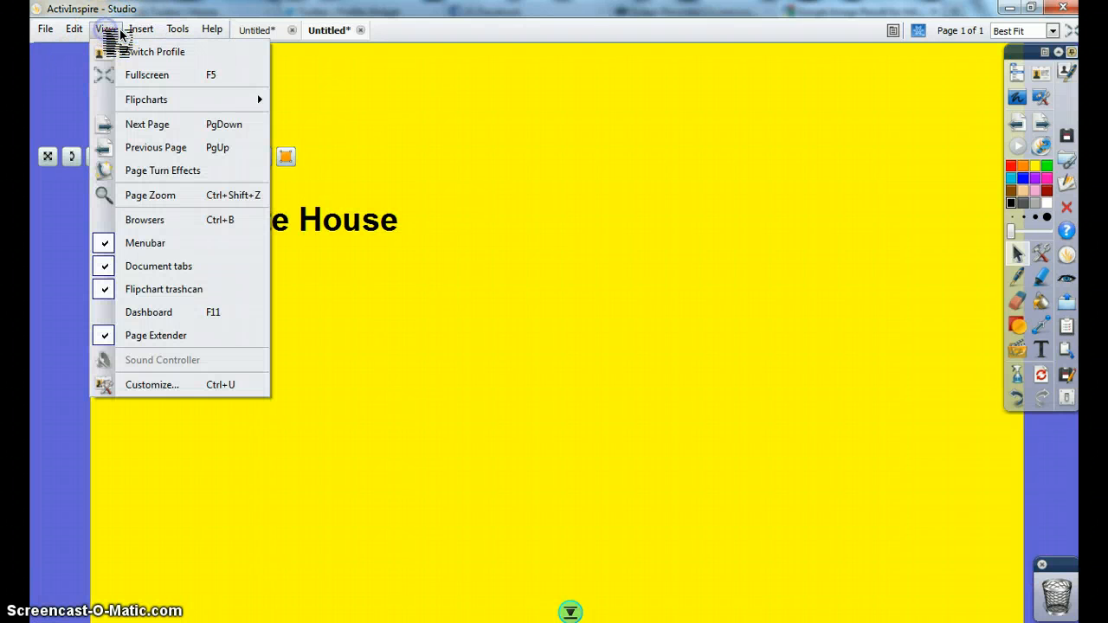
{"action": "left_click", "coordinate": [132, 222]}
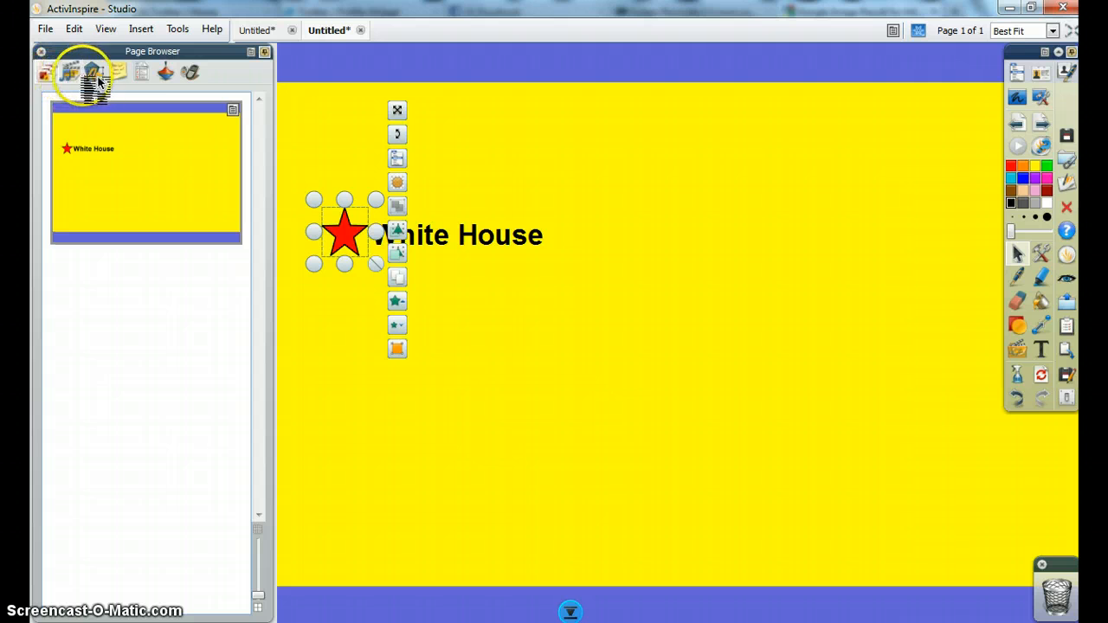
{"action": "left_click", "coordinate": [167, 75]}
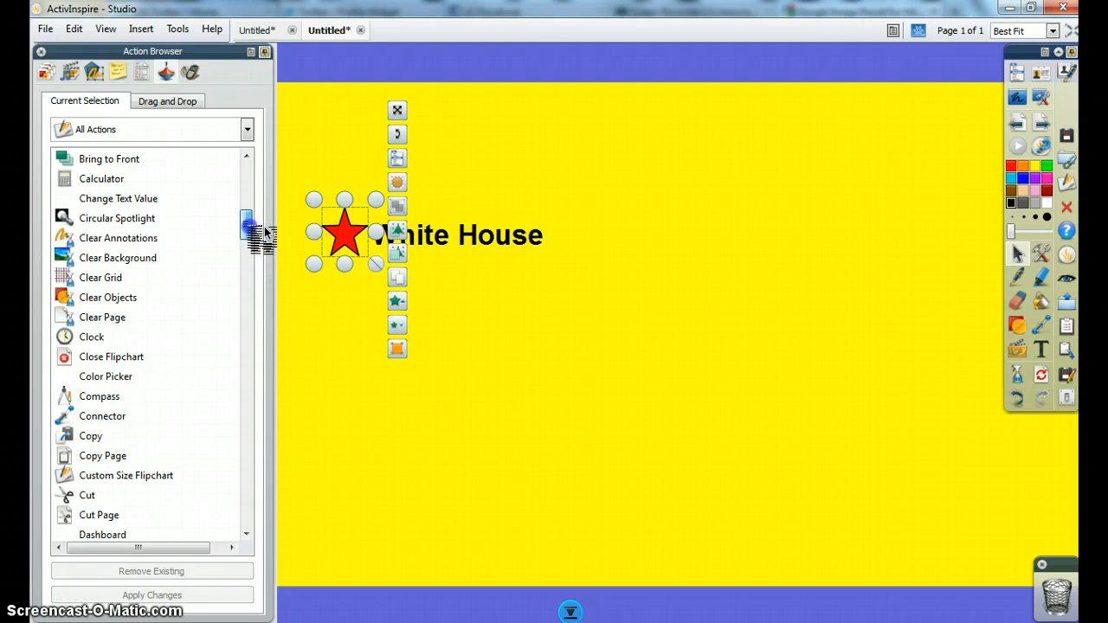
{"action": "mouse_move", "coordinate": [264, 230]}
{"action": "left_mouse_down"}
{"action": "mouse_move", "coordinate": [265, 176]}
{"action": "mouse_move", "coordinate": [264, 350]}
{"action": "left_mouse_up"}
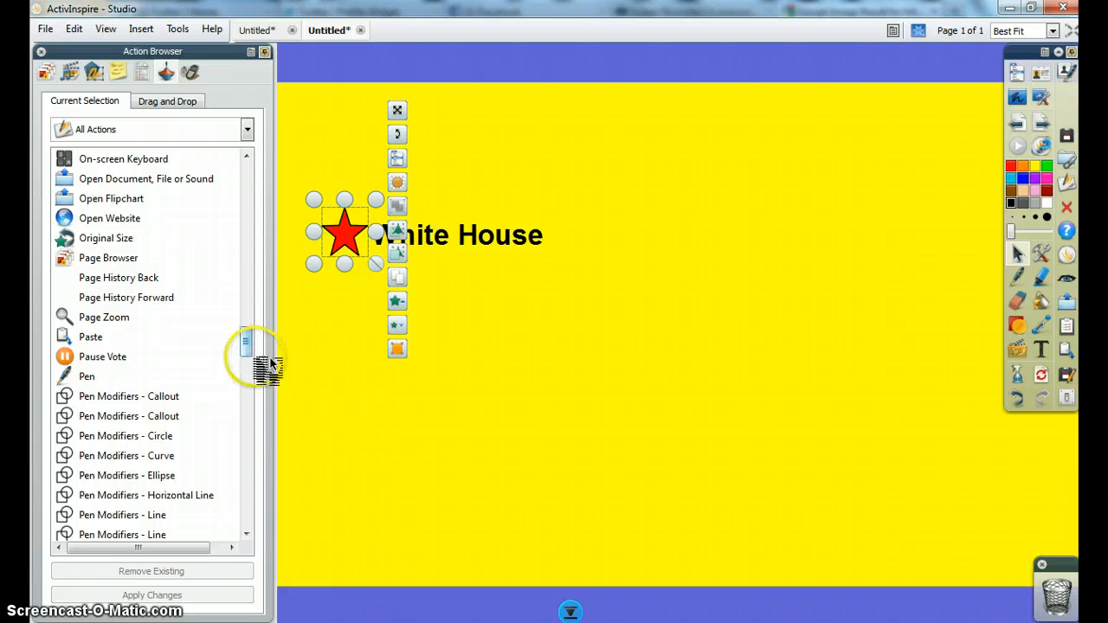
{"action": "left_click", "coordinate": [247, 345]}
{"action": "left_click_drag", "start_coordinate": [264, 353], "coordinate": [258, 223]}
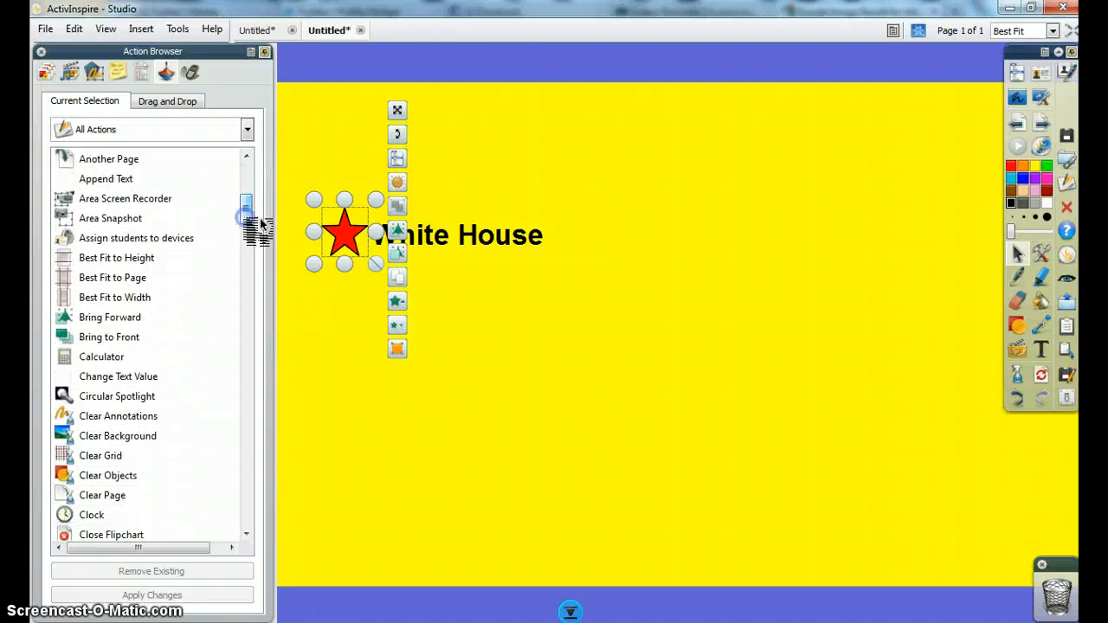
{"action": "left_click", "coordinate": [136, 341]}
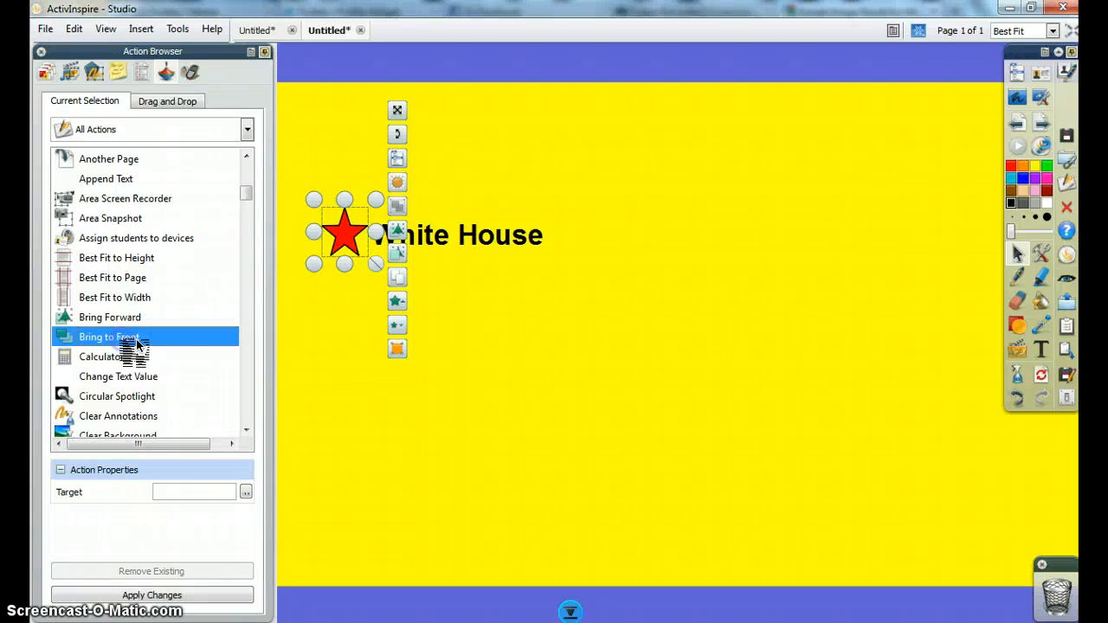
{"action": "left_click", "coordinate": [95, 523]}
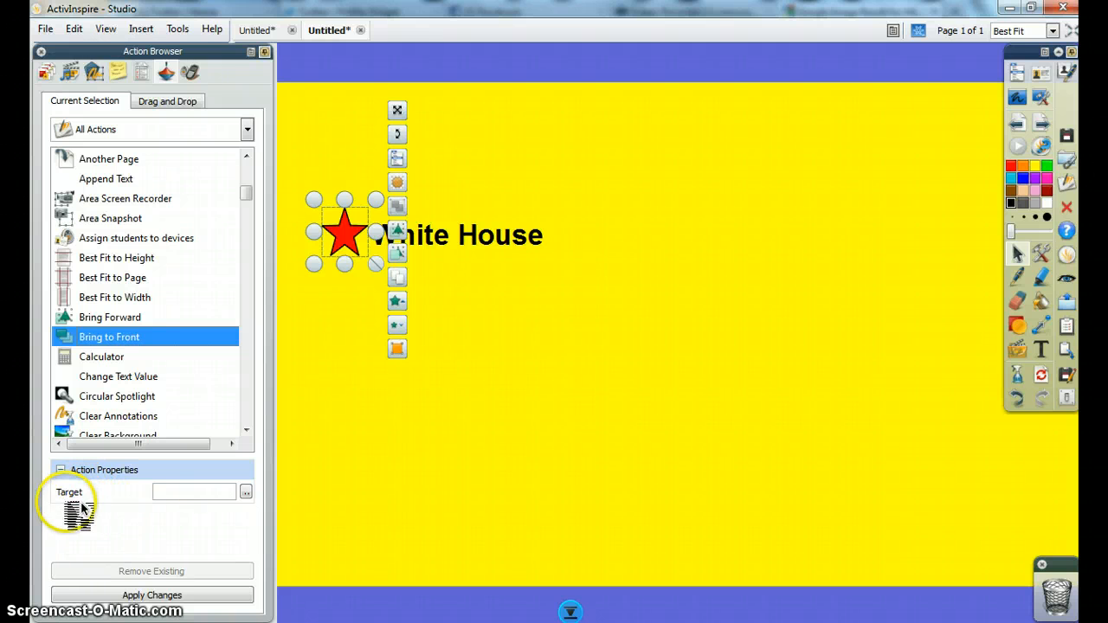
Step: Set the Bring to Front action's target to Image1, the White House picture, and apply it to the star
{"action": "left_click", "coordinate": [247, 491]}
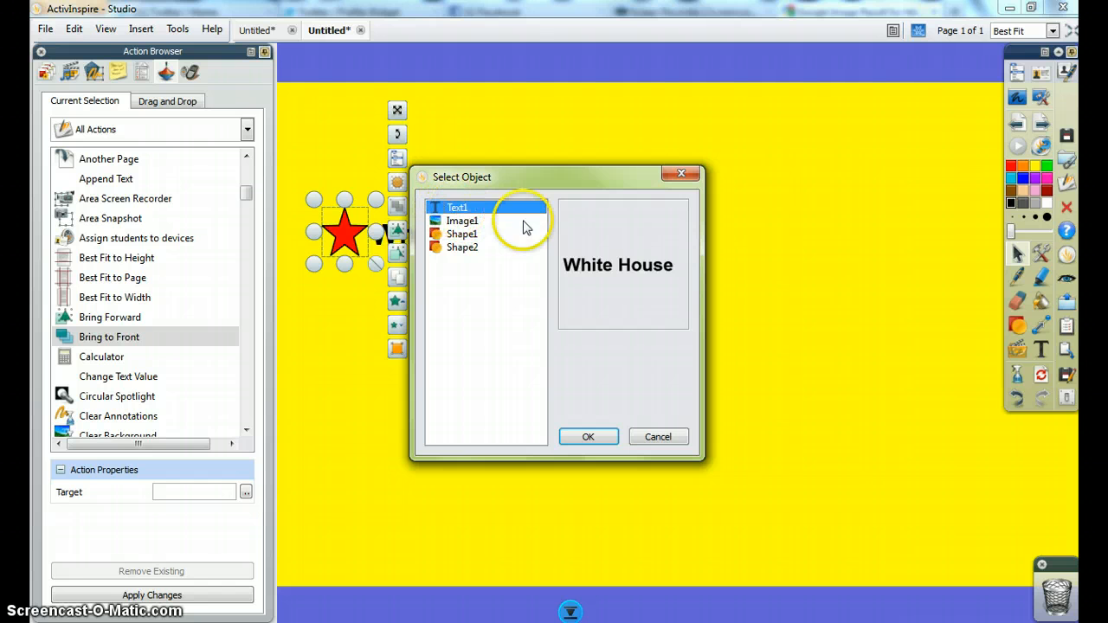
{"action": "left_click", "coordinate": [472, 223]}
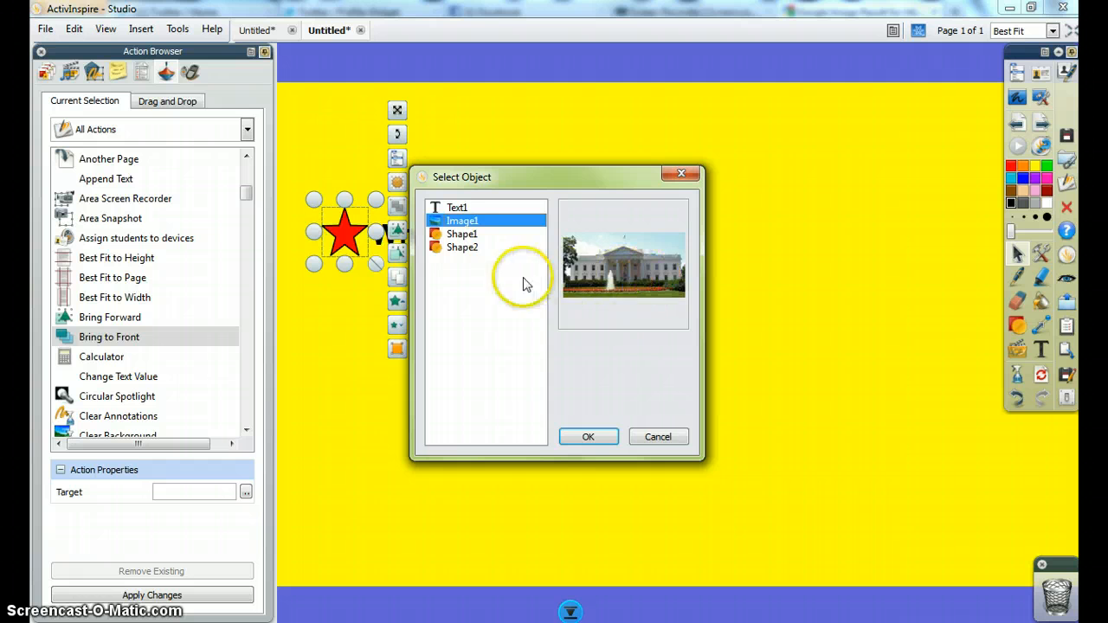
{"action": "left_click", "coordinate": [467, 237]}
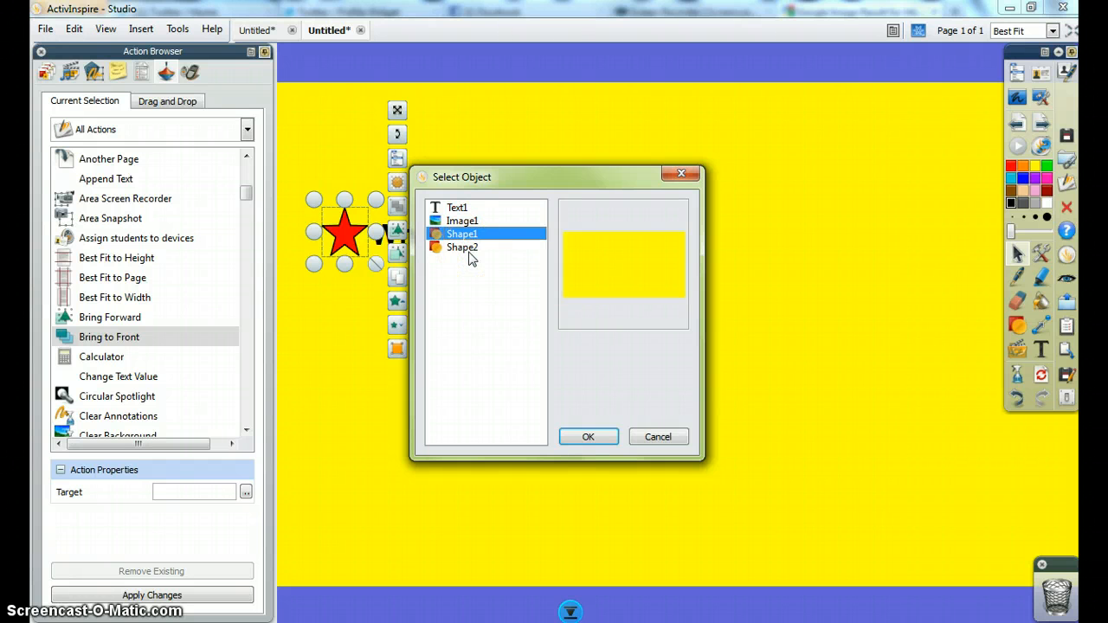
{"action": "left_click", "coordinate": [466, 248]}
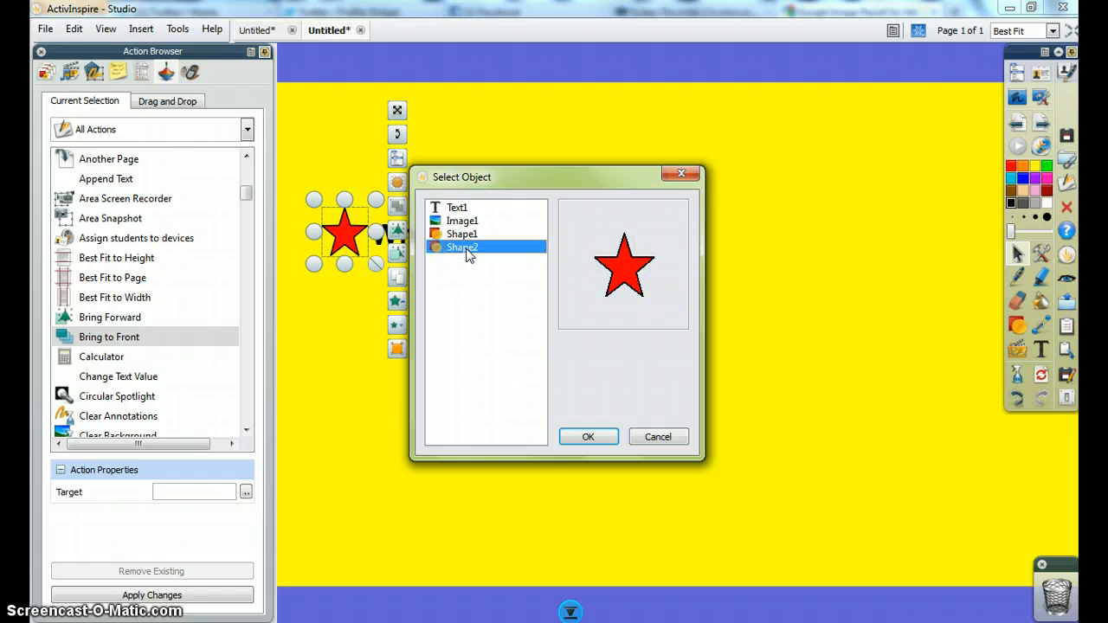
{"action": "left_click", "coordinate": [463, 222]}
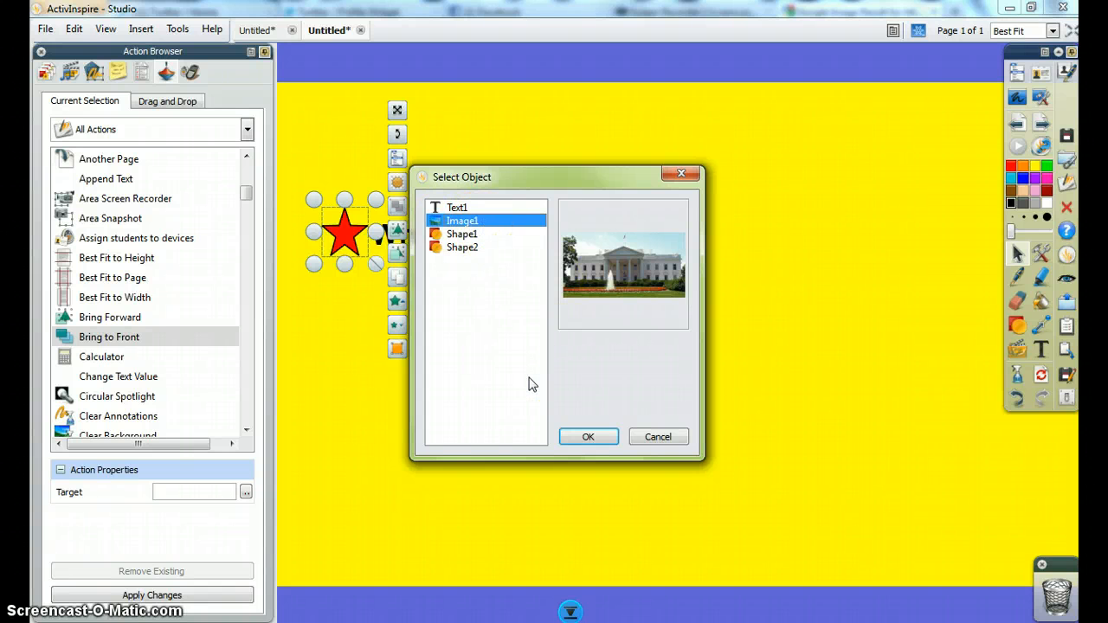
{"action": "left_click", "coordinate": [587, 437]}
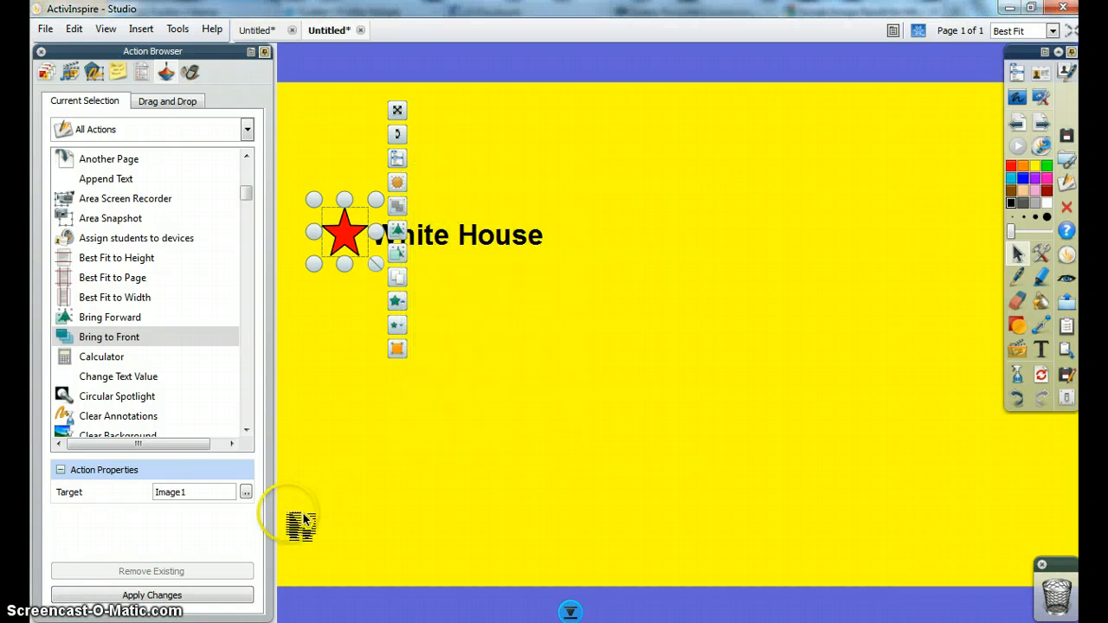
{"action": "left_click", "coordinate": [173, 597]}
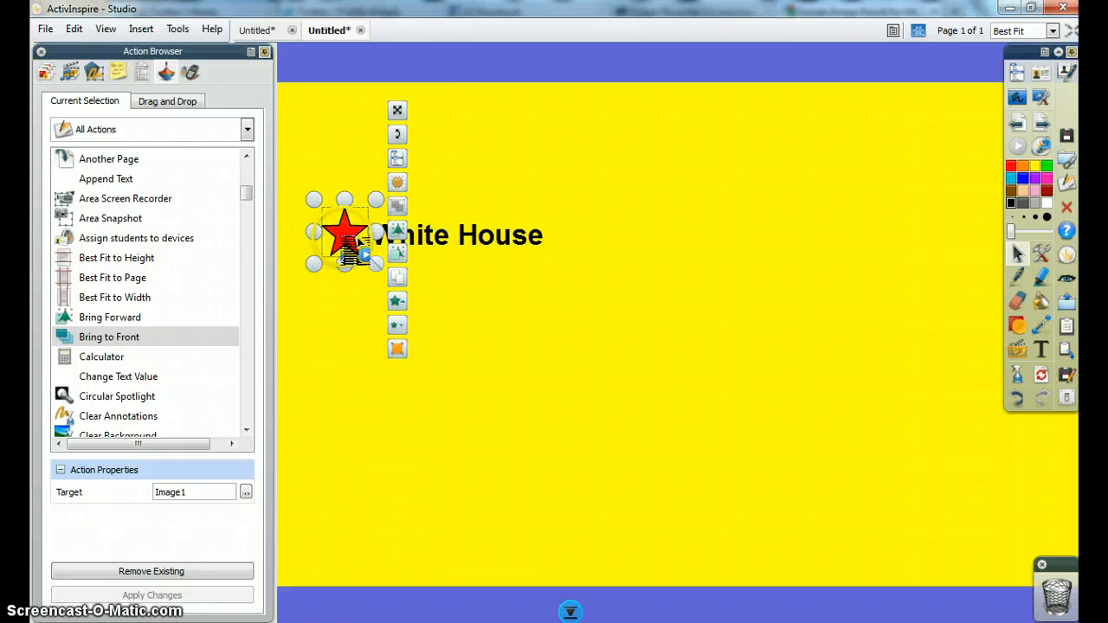
Step: Close the Action Browser, test the star's action on the page, and undo the picture's reveal
{"action": "left_click_drag", "start_coordinate": [358, 349], "coordinate": [364, 441]}
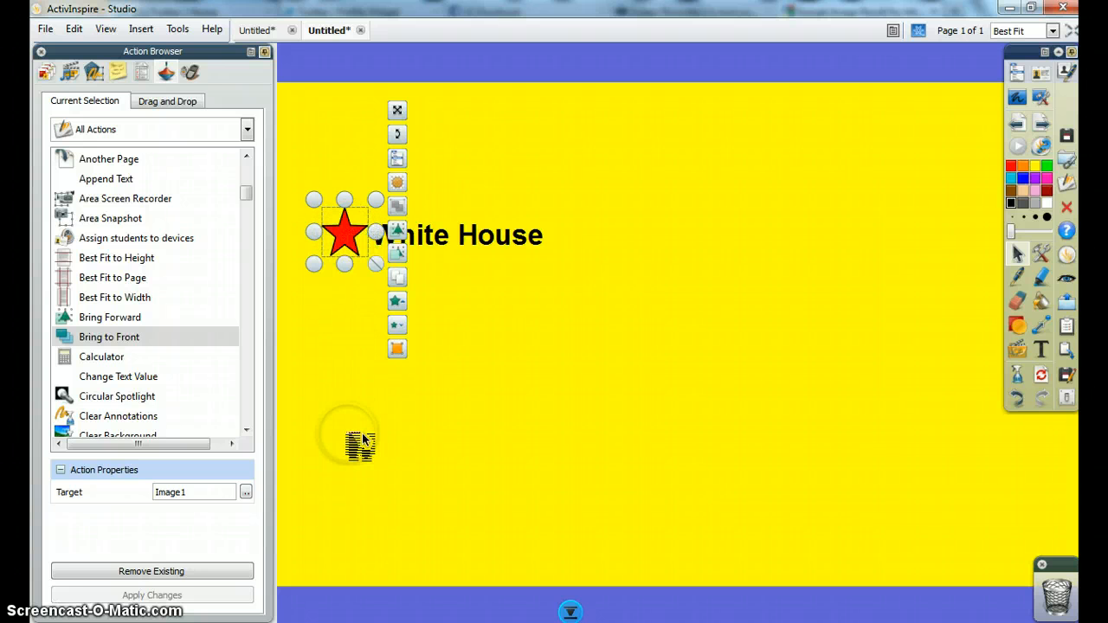
{"action": "left_click", "coordinate": [700, 500]}
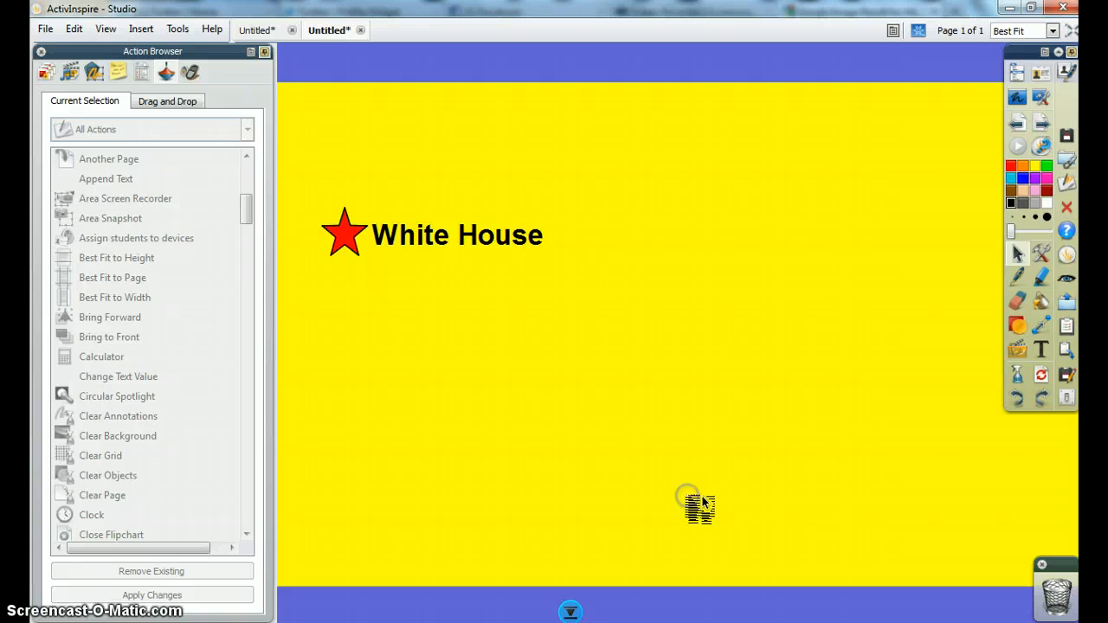
{"action": "left_click", "coordinate": [54, 56]}
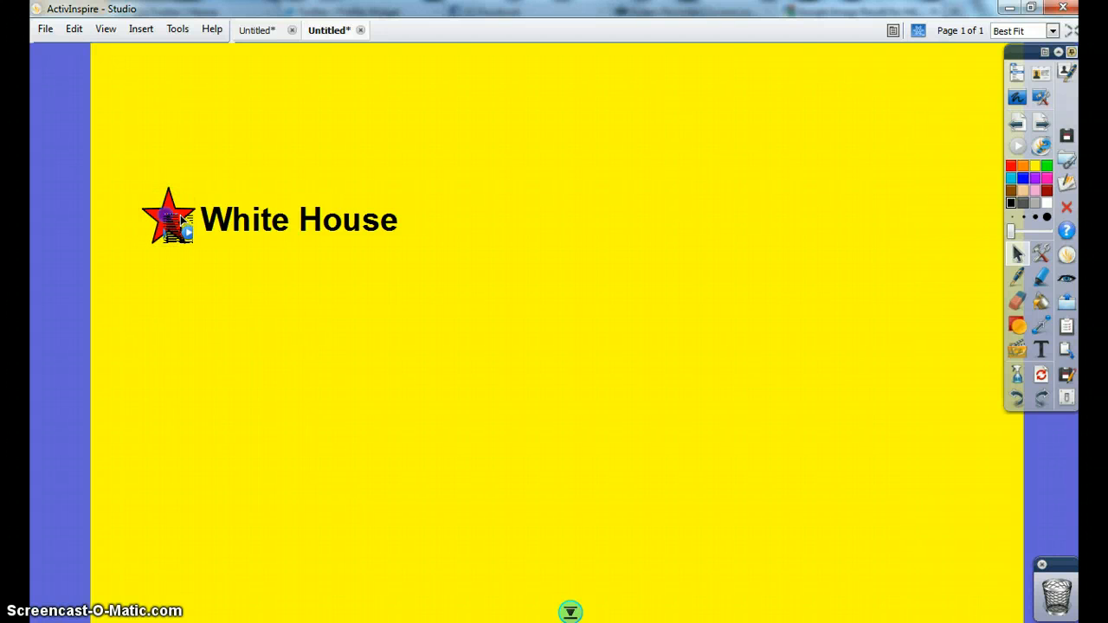
{"action": "left_click", "coordinate": [180, 214]}
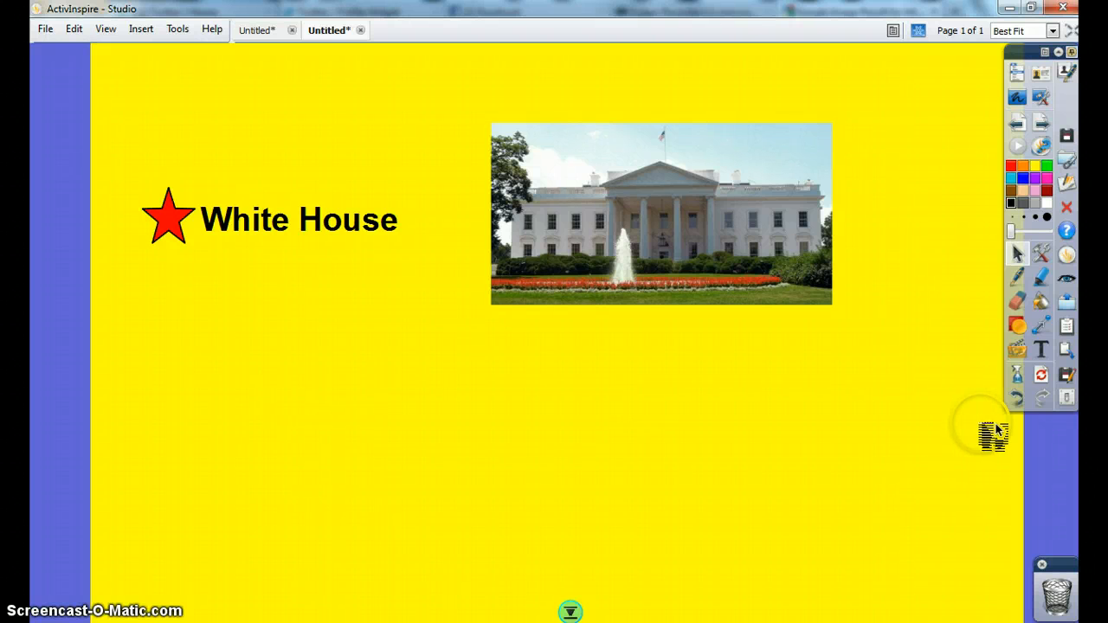
{"action": "left_click", "coordinate": [1030, 399]}
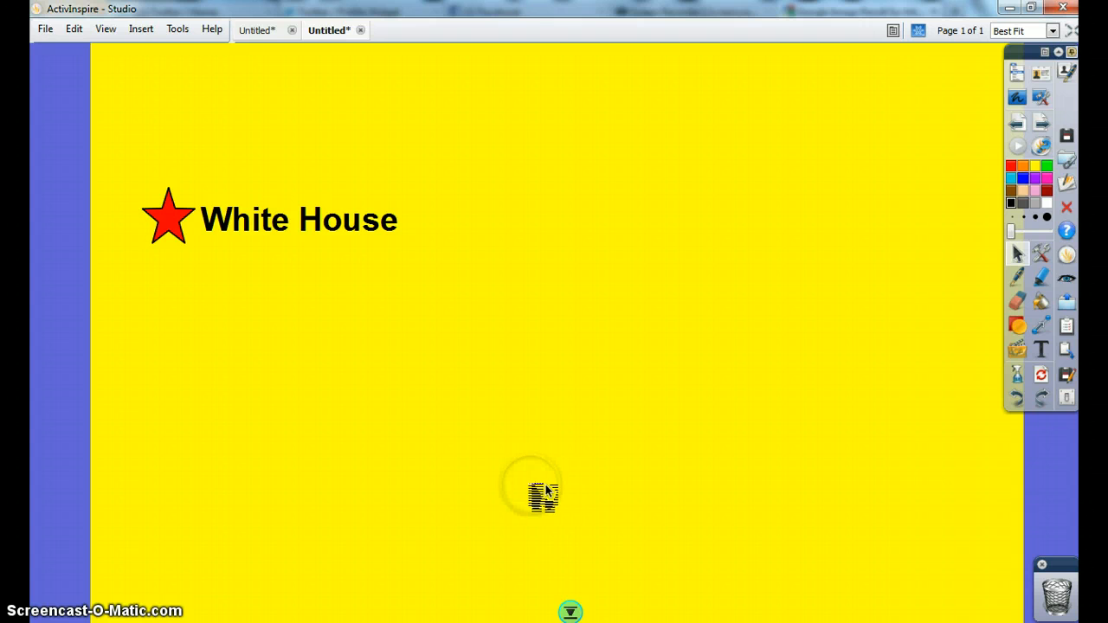
Step: Save the flipchart in the Documents library as "White House Vocab"
{"action": "left_click", "coordinate": [44, 30]}
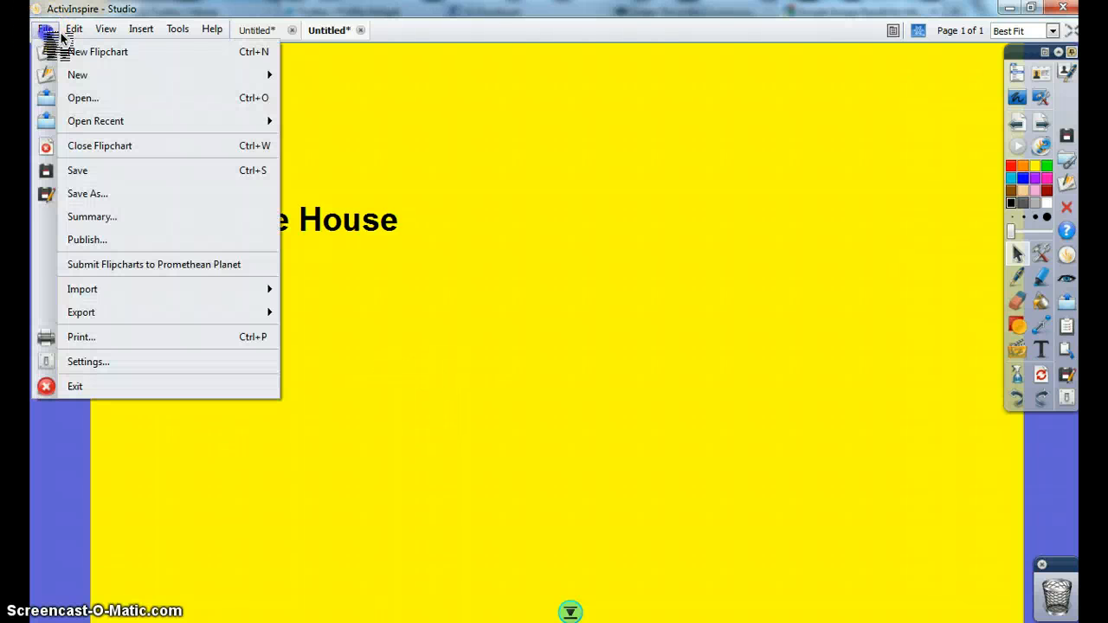
{"action": "left_click", "coordinate": [102, 196]}
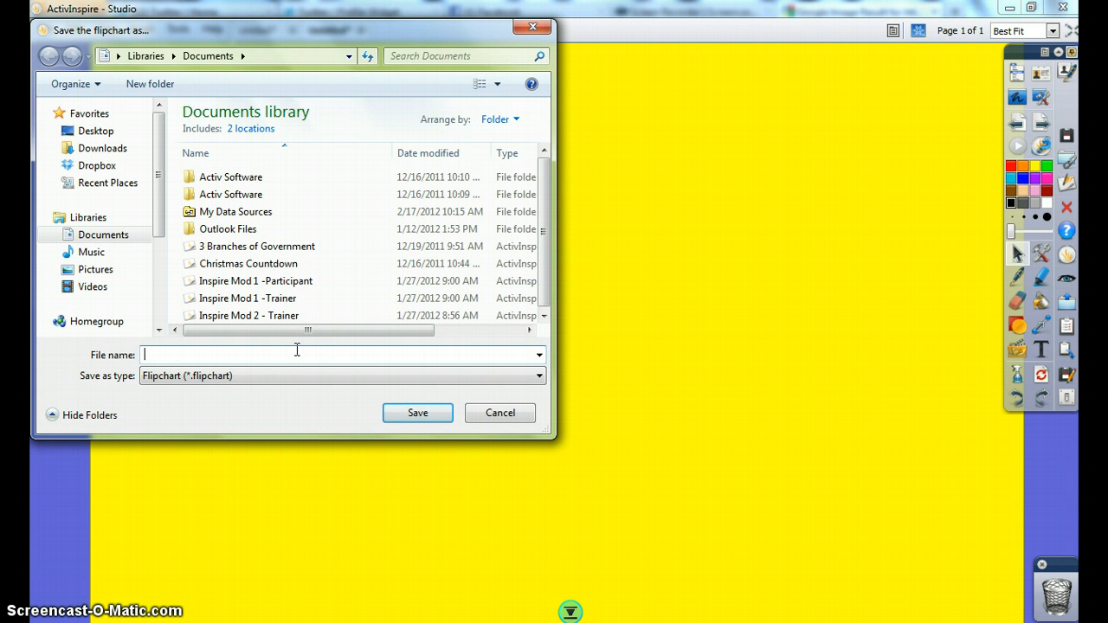
{"action": "type", "text": "White House Vocab"}
{"action": "left_click", "coordinate": [417, 411]}
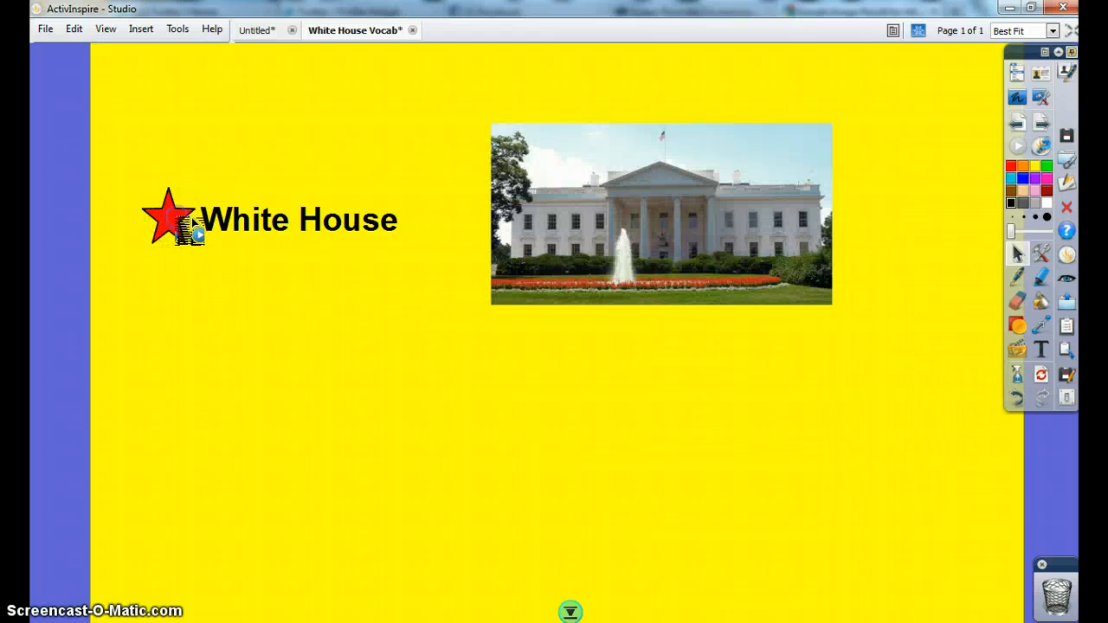
{"action": "left_click", "coordinate": [1063, 386]}
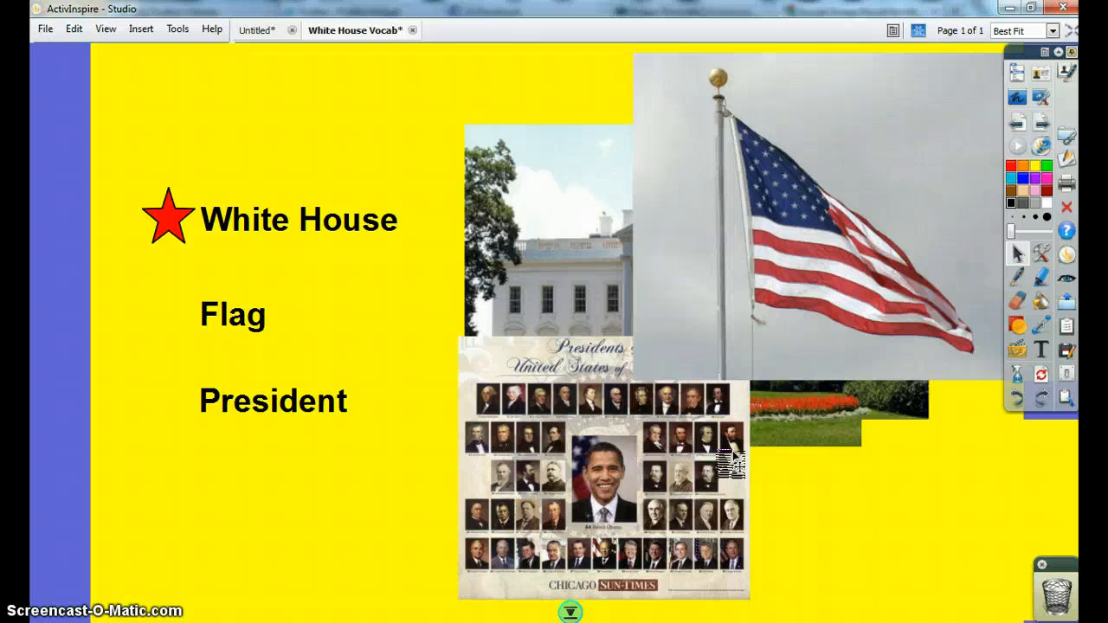
Step: Move the flag picture over the White House picture and shrink it to about three quarters of its width
{"action": "left_click", "coordinate": [1021, 255]}
{"action": "left_click", "coordinate": [857, 195]}
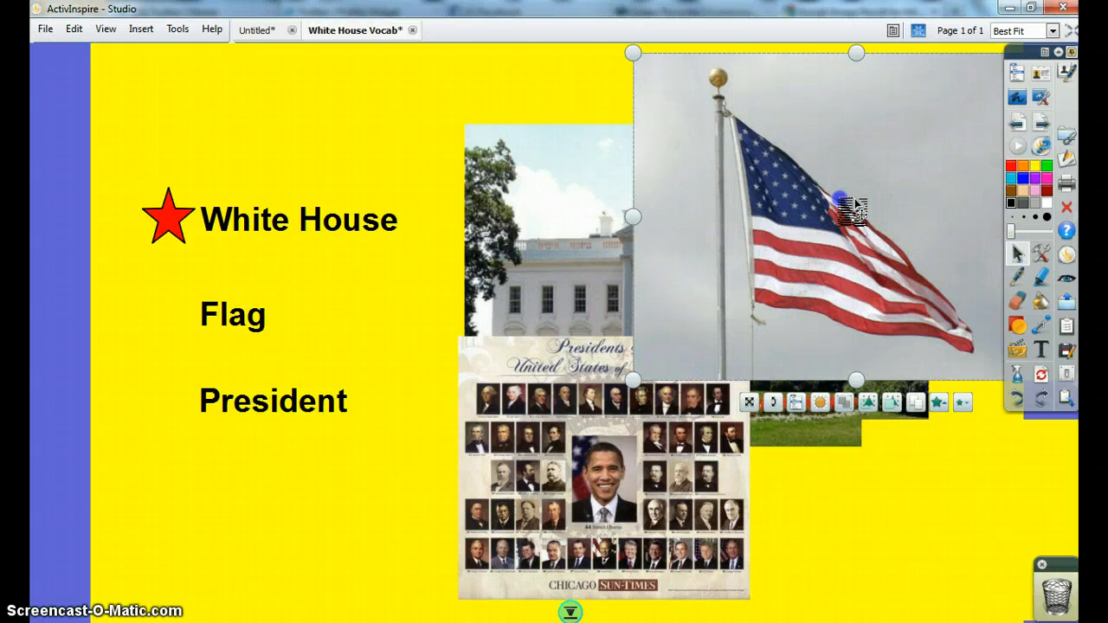
{"action": "left_click_drag", "start_coordinate": [856, 198], "coordinate": [715, 260]}
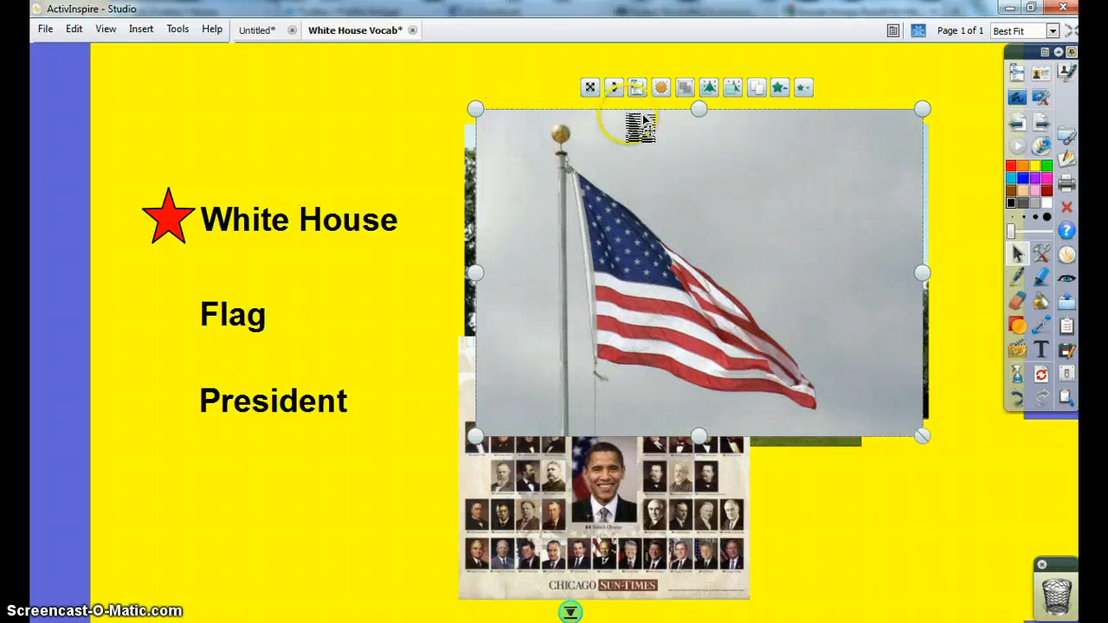
{"action": "left_click_drag", "start_coordinate": [477, 105], "coordinate": [576, 189]}
Step: Shrink the White House picture slightly from its upper-left corner, keeping its proportions
{"action": "left_click", "coordinate": [501, 173]}
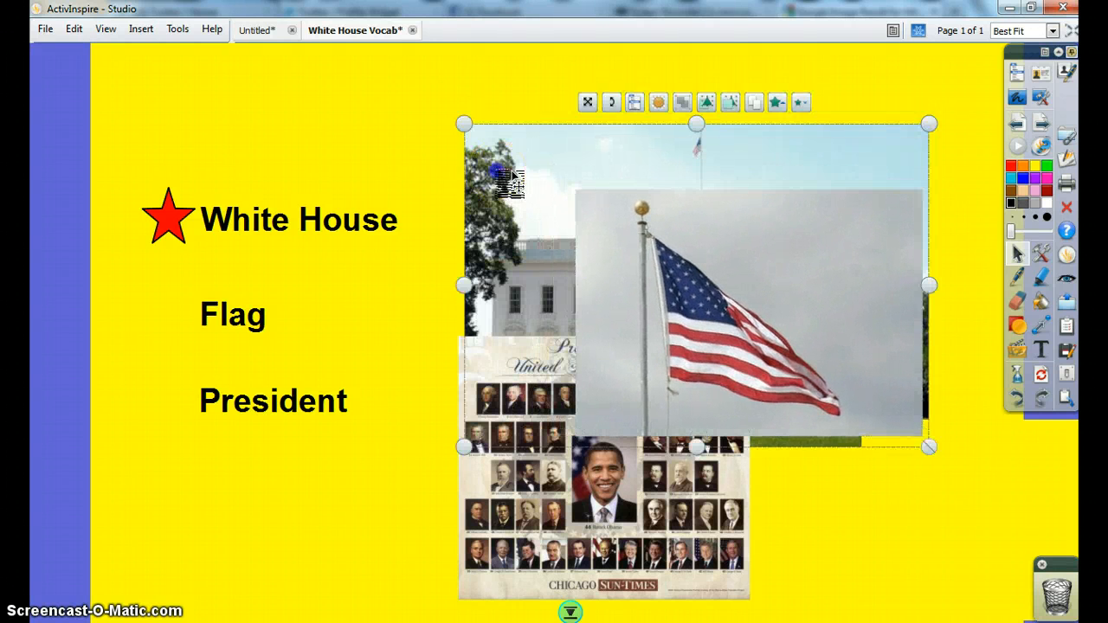
{"action": "left_click", "coordinate": [463, 124]}
{"action": "left_click_drag", "start_coordinate": [464, 124], "coordinate": [542, 163]}
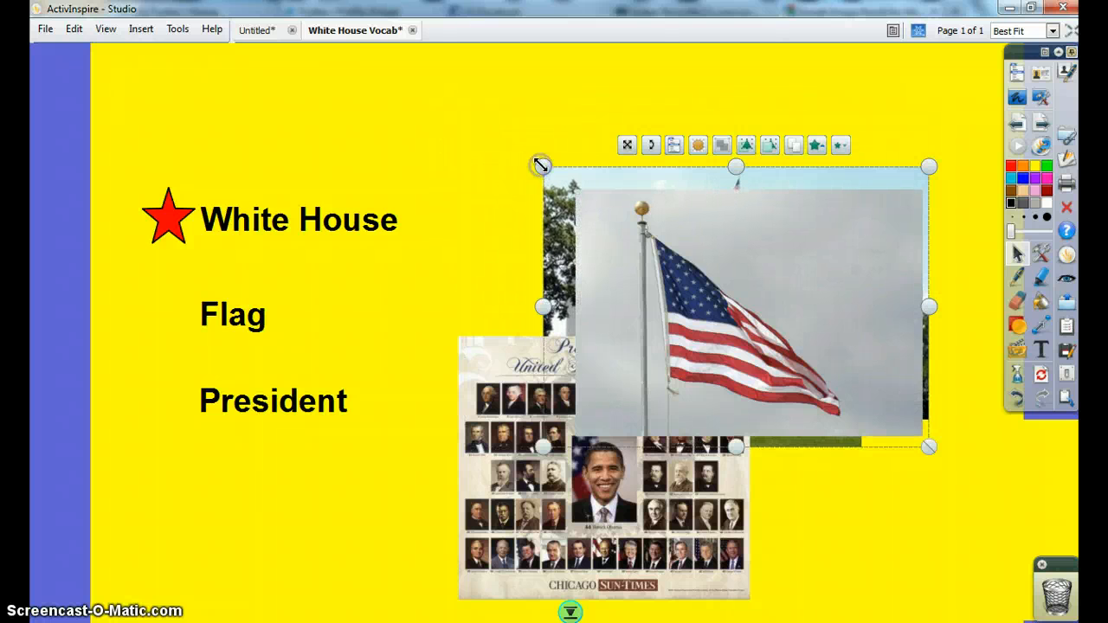
Step: Shift the flag picture toward the White House picture's upper-left corner and make it about half transparent
{"action": "left_click_drag", "start_coordinate": [705, 260], "coordinate": [690, 242]}
{"action": "left_click", "coordinate": [750, 247]}
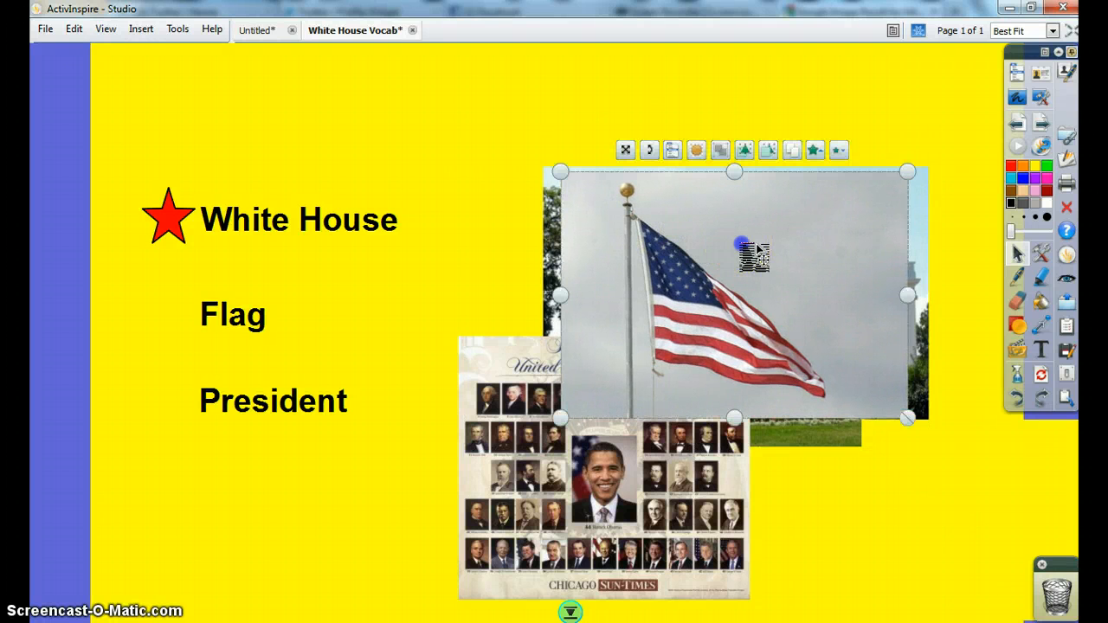
{"action": "left_click", "coordinate": [697, 149]}
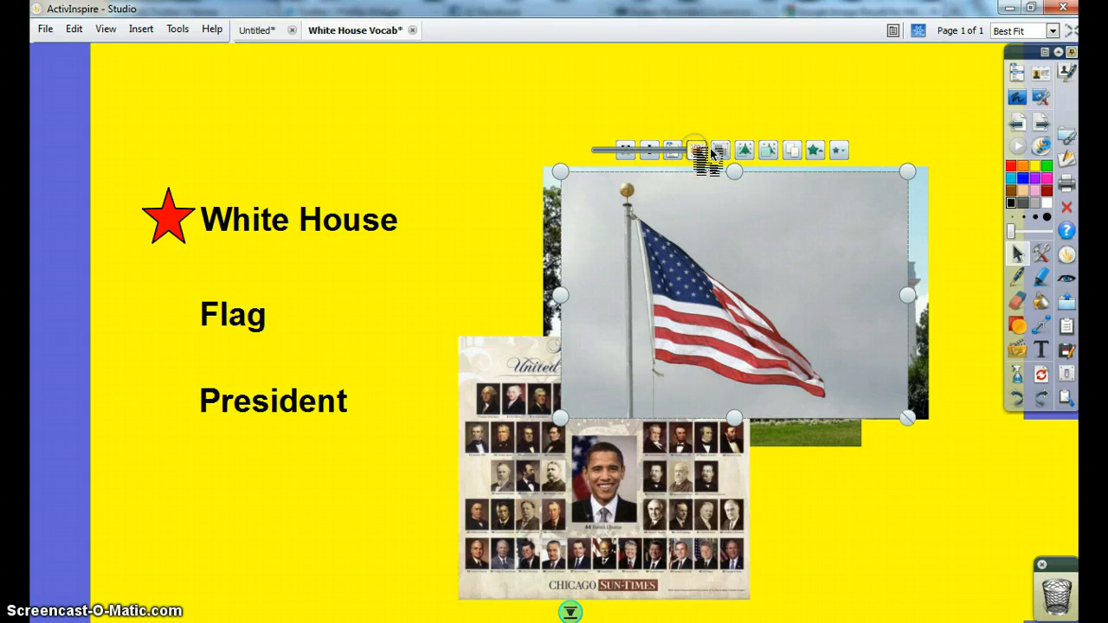
{"action": "left_click_drag", "start_coordinate": [709, 153], "coordinate": [672, 155]}
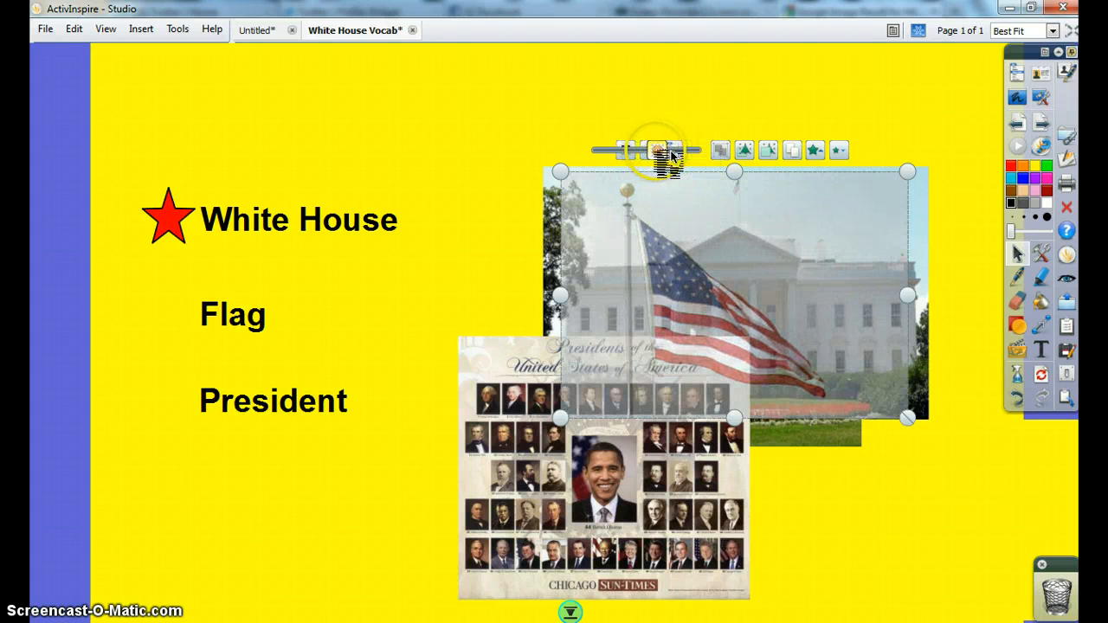
Step: Align the flag picture with the White House picture's upper-left corner and enlarge it to cover that picture
{"action": "left_click_drag", "start_coordinate": [785, 252], "coordinate": [770, 247]}
{"action": "left_click_drag", "start_coordinate": [891, 409], "coordinate": [930, 439]}
{"action": "left_click", "coordinate": [686, 516]}
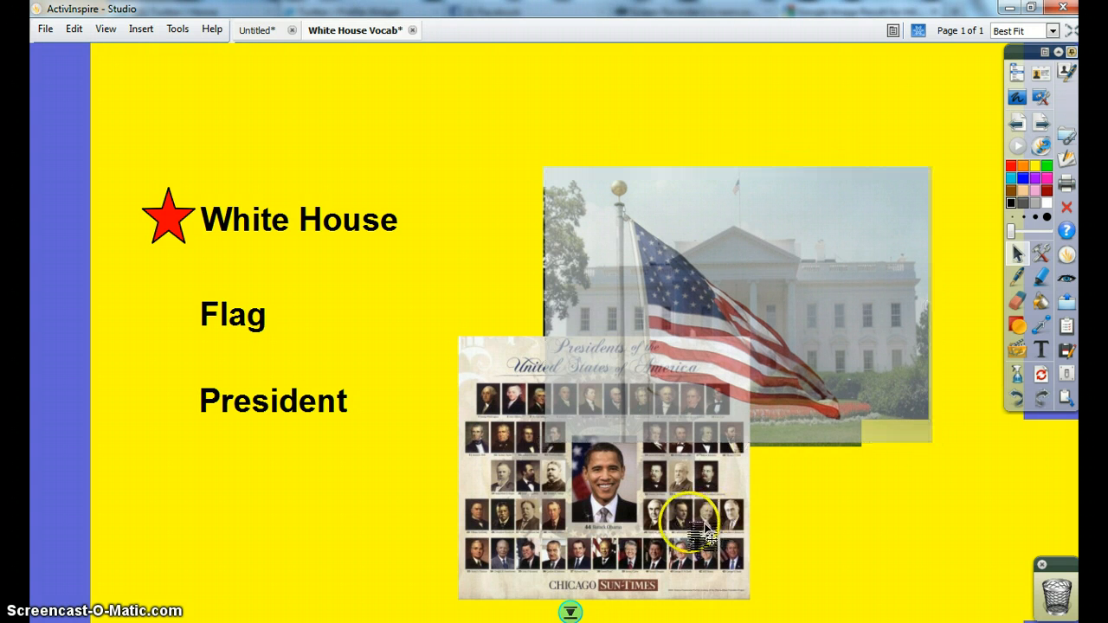
Step: Stack the presidents poster on the other pictures and stretch it to their width, moving the flag down and back to reach it
{"action": "left_click_drag", "start_coordinate": [666, 520], "coordinate": [750, 356]}
{"action": "left_click_drag", "start_coordinate": [841, 439], "coordinate": [824, 472]}
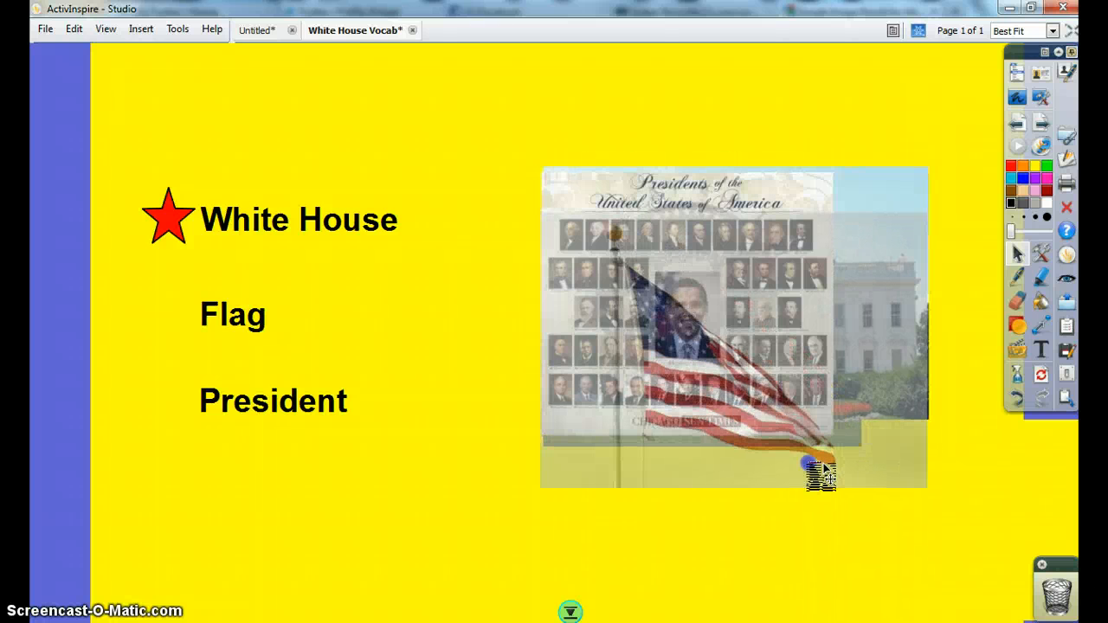
{"action": "left_click", "coordinate": [818, 186]}
{"action": "left_click_drag", "start_coordinate": [833, 172], "coordinate": [929, 168]}
{"action": "left_click_drag", "start_coordinate": [809, 304], "coordinate": [823, 274]}
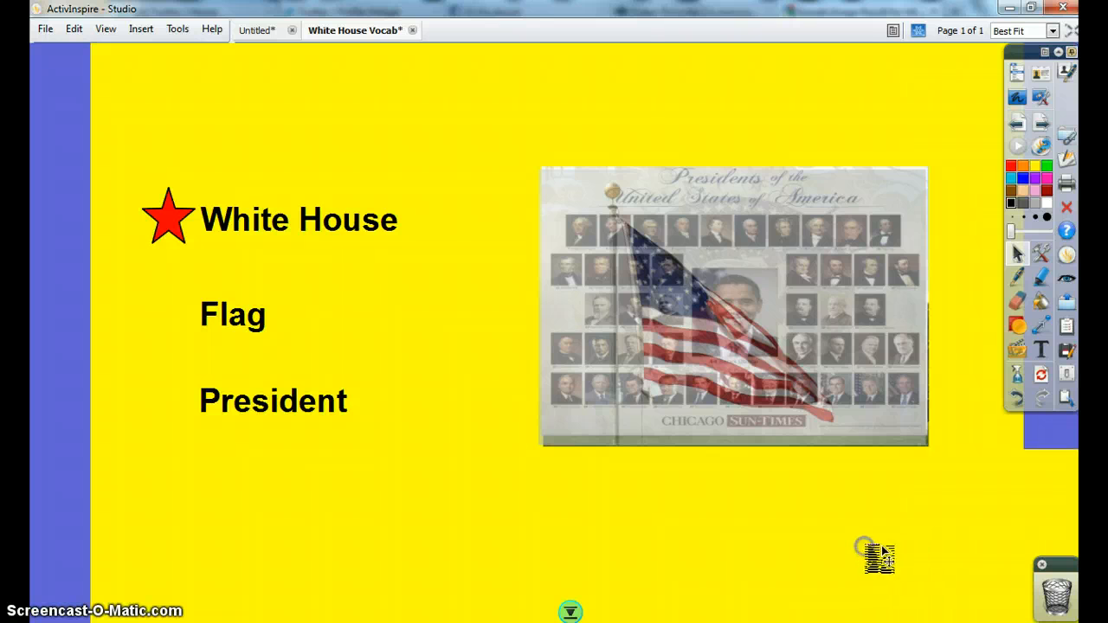
Step: Bring the yellow cover rectangle below the pictures in front of all other objects
{"action": "left_click_drag", "start_coordinate": [864, 547], "coordinate": [980, 528]}
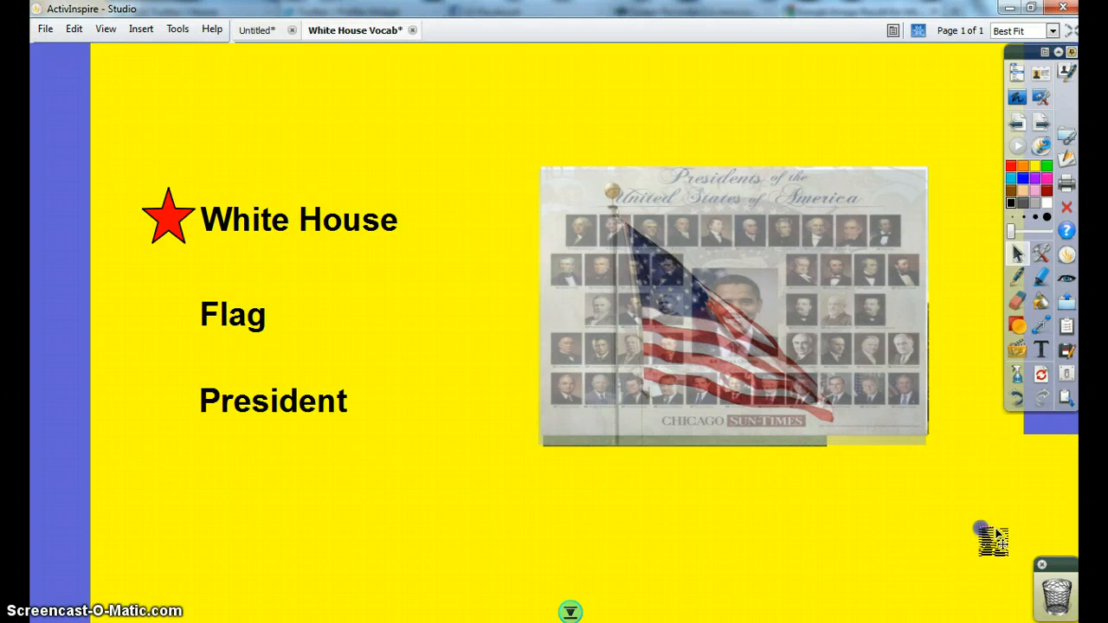
{"action": "left_click_drag", "start_coordinate": [996, 537], "coordinate": [885, 536]}
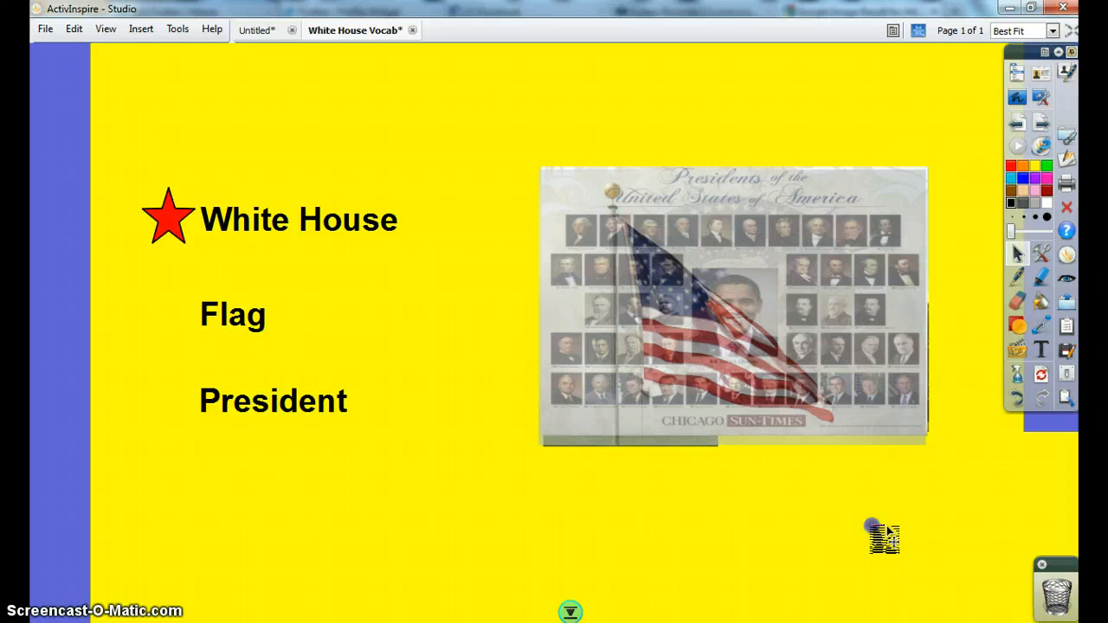
{"action": "mouse_move", "coordinate": [885, 537]}
{"action": "left_mouse_down"}
{"action": "mouse_move", "coordinate": [875, 529]}
{"action": "mouse_move", "coordinate": [903, 519]}
{"action": "mouse_move", "coordinate": [906, 549]}
{"action": "mouse_move", "coordinate": [891, 559]}
{"action": "mouse_move", "coordinate": [871, 544]}
{"action": "left_mouse_up"}
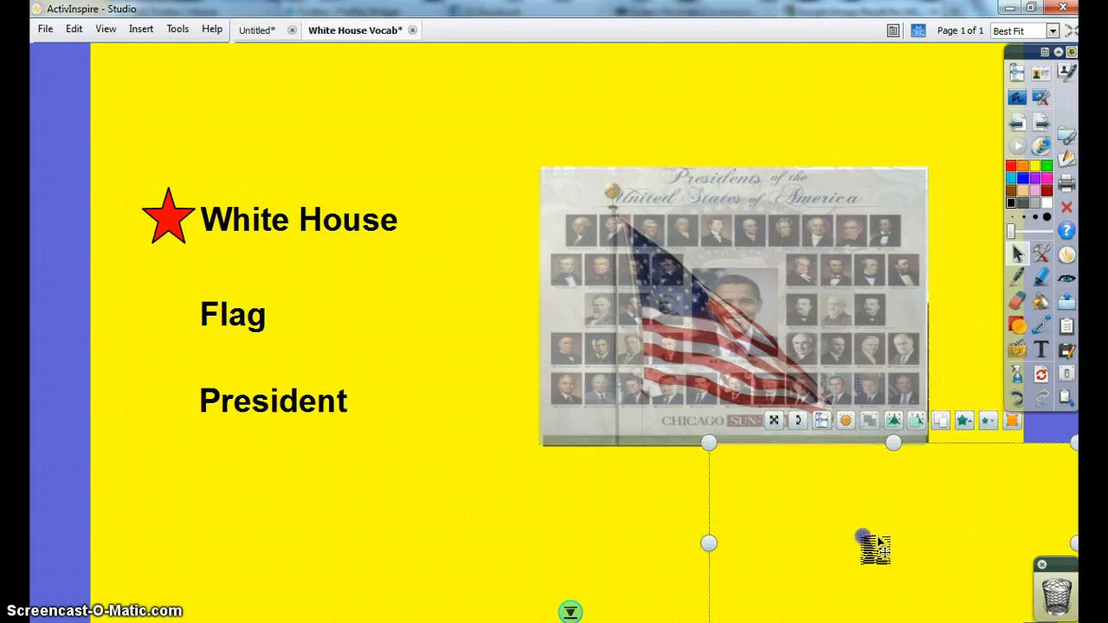
{"action": "right_click", "coordinate": [837, 423]}
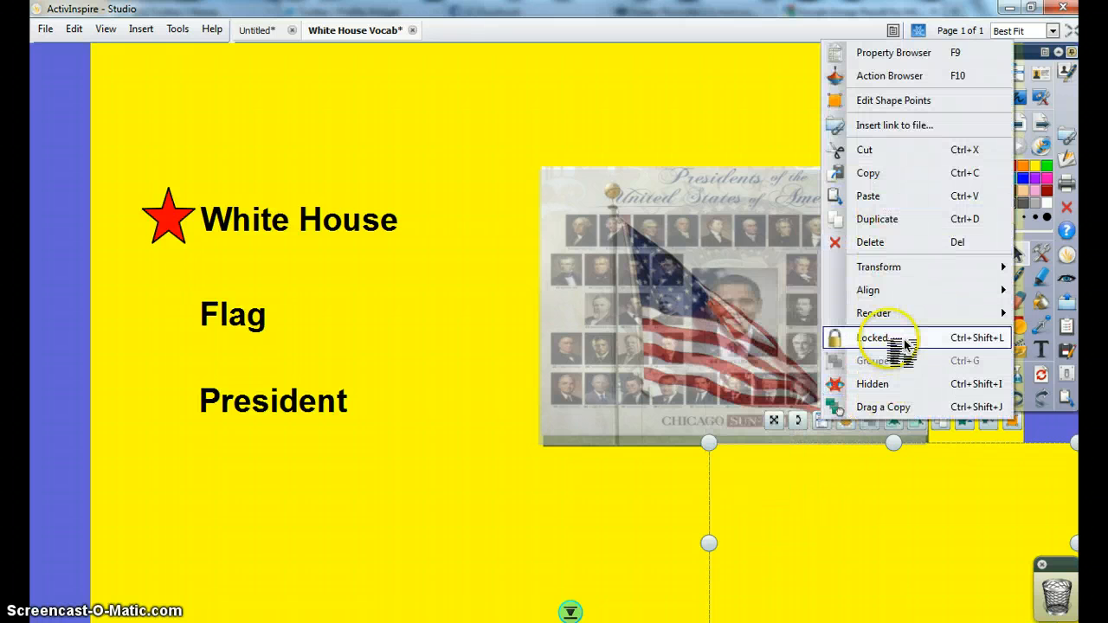
{"action": "mouse_move", "coordinate": [905, 320]}
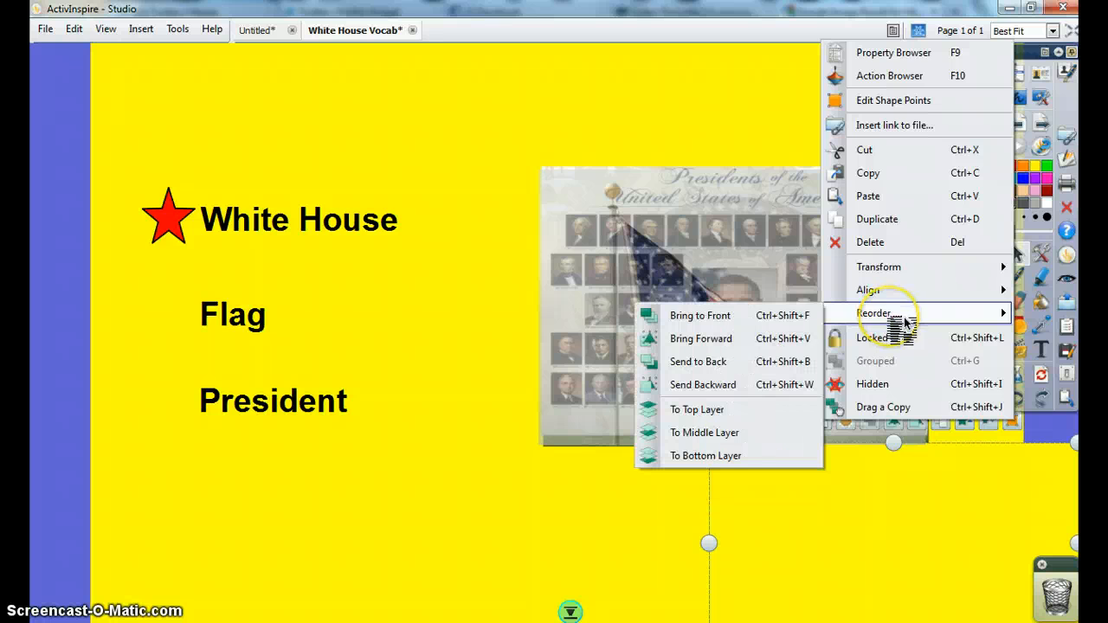
{"action": "left_click", "coordinate": [799, 323]}
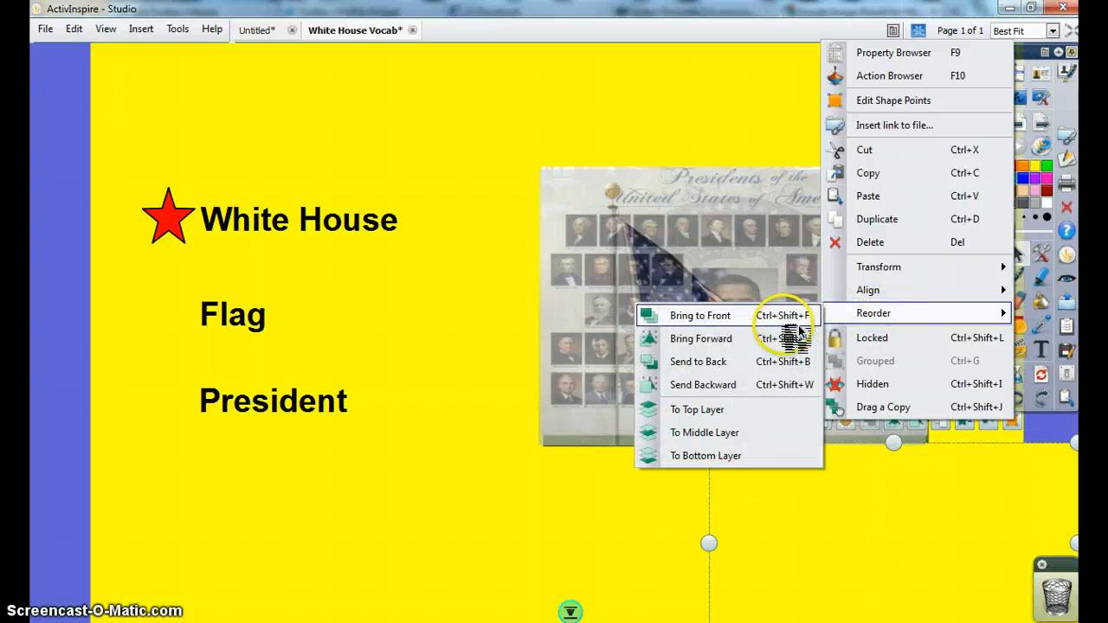
{"action": "left_click", "coordinate": [798, 327]}
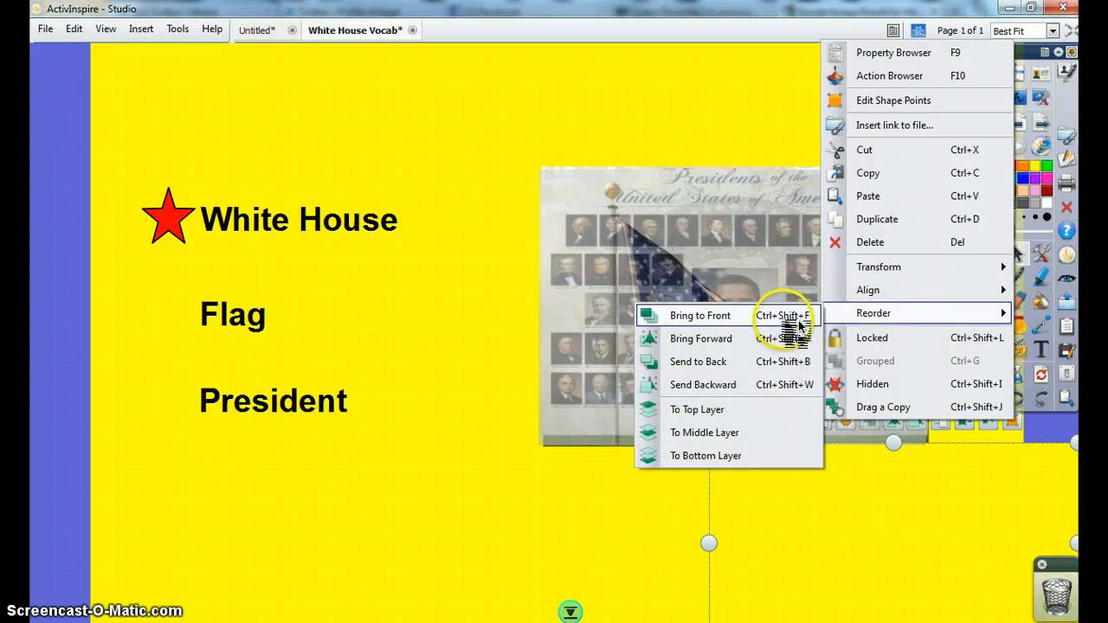
{"action": "left_click", "coordinate": [798, 323]}
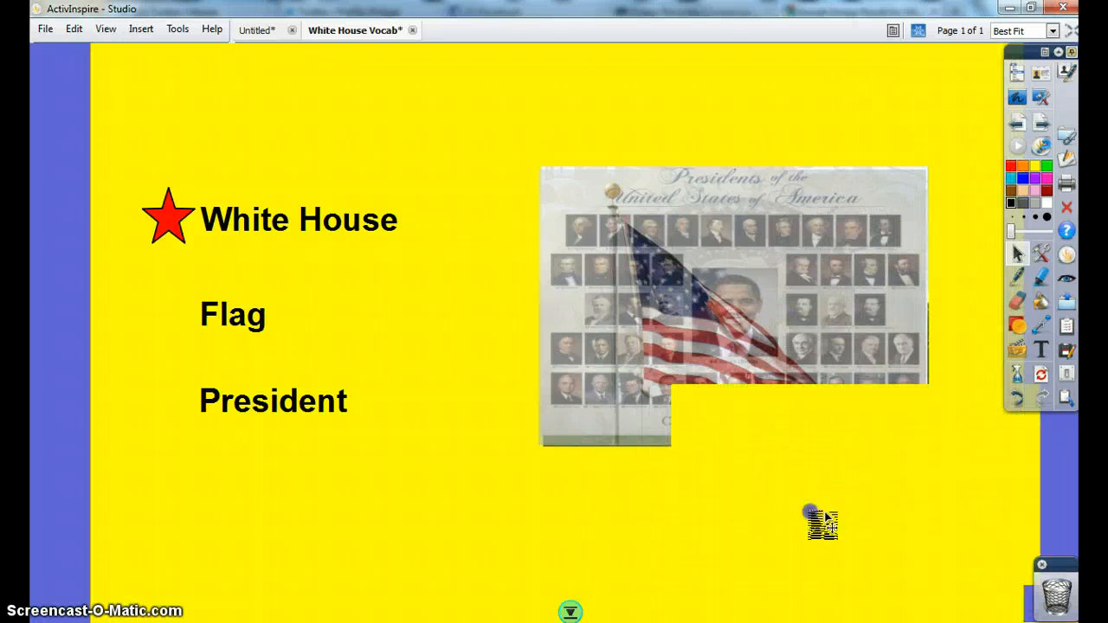
Step: Move the yellow rectangle over the stacked pictures and enlarge it to cover them completely
{"action": "left_click_drag", "start_coordinate": [718, 371], "coordinate": [680, 282]}
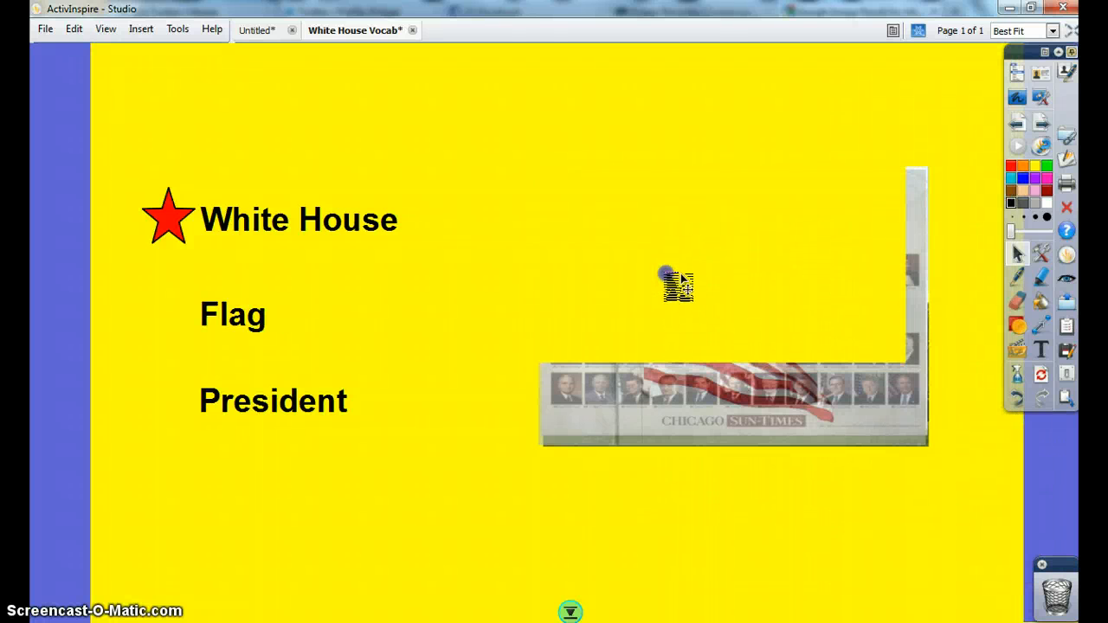
{"action": "left_click", "coordinate": [901, 361]}
{"action": "left_click_drag", "start_coordinate": [904, 360], "coordinate": [1071, 476]}
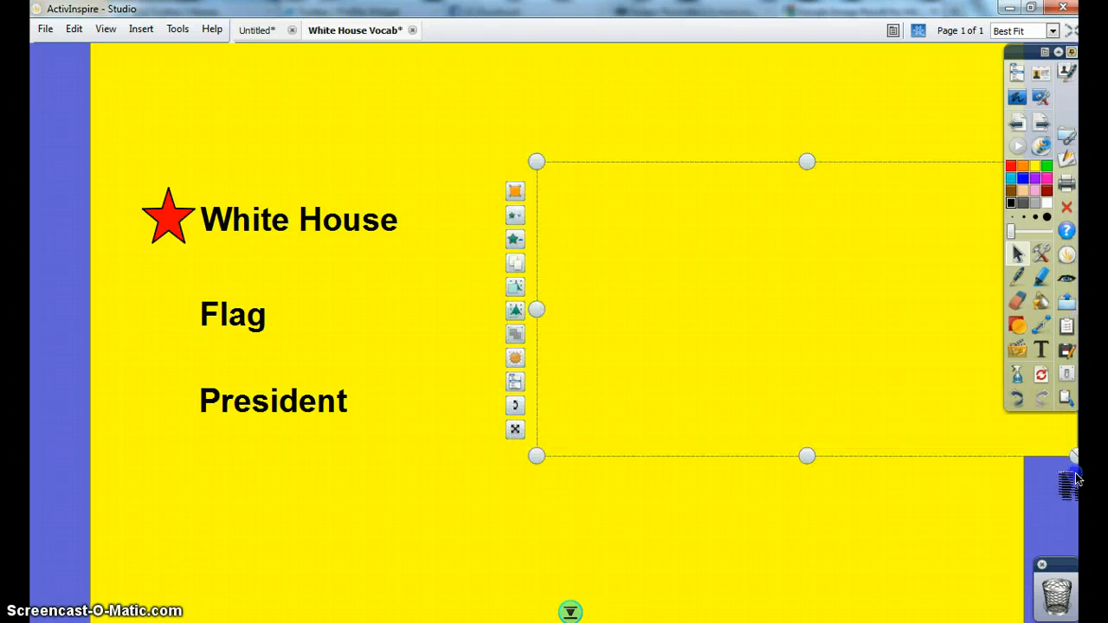
{"action": "left_click_drag", "start_coordinate": [791, 364], "coordinate": [746, 348]}
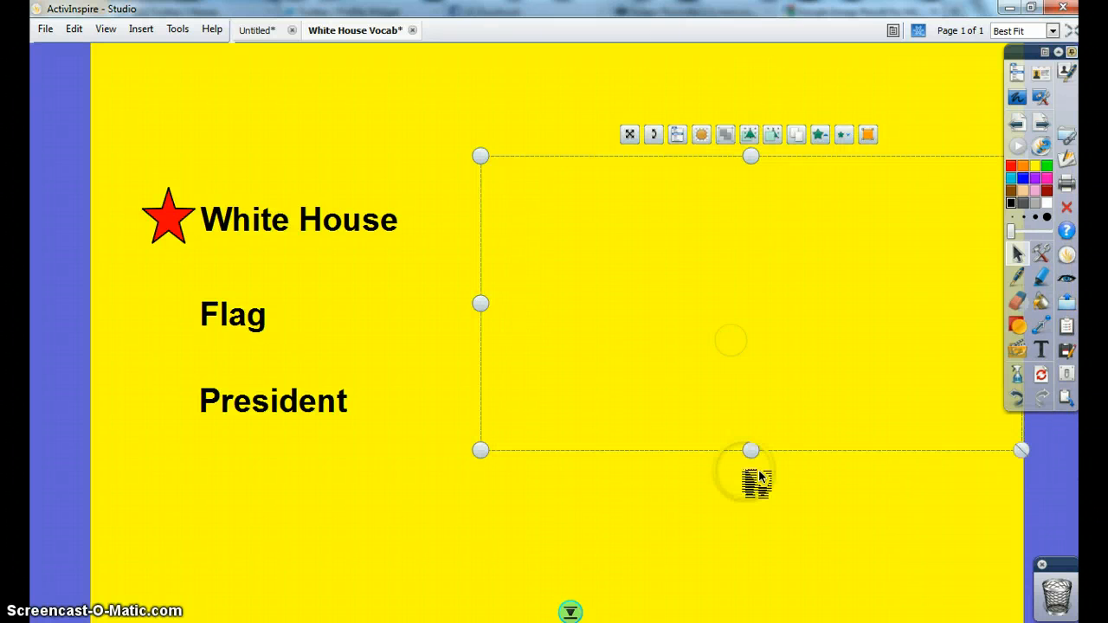
{"action": "left_click", "coordinate": [816, 540]}
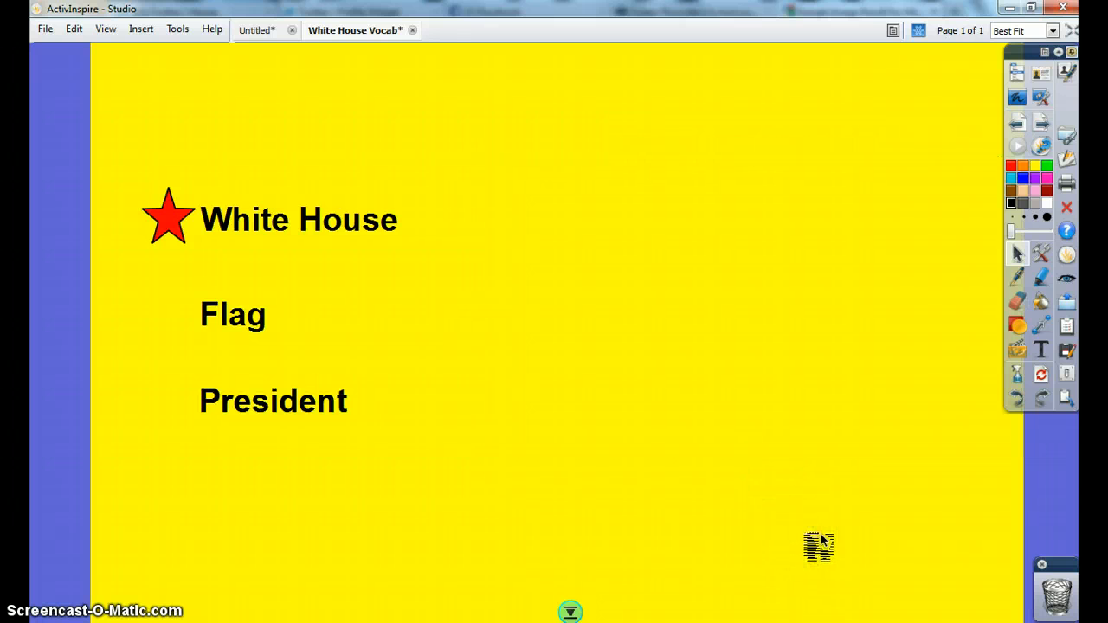
Step: Open the Action Browser, test the White House star's action, and undo the picture's reveal
{"action": "left_click", "coordinate": [121, 35]}
{"action": "left_click", "coordinate": [109, 218]}
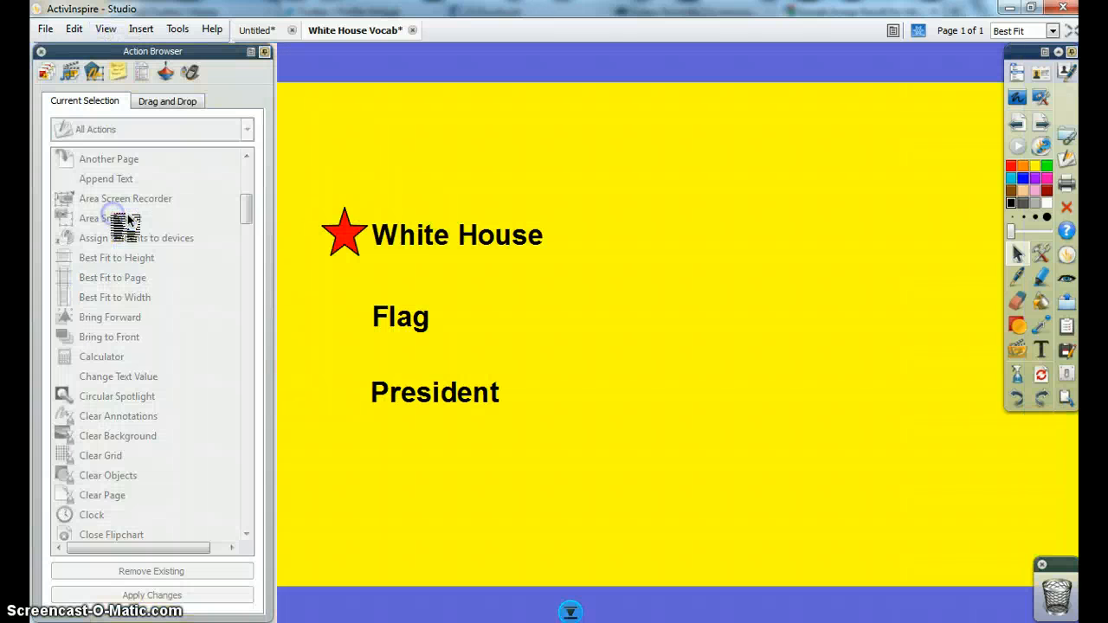
{"action": "left_click_drag", "start_coordinate": [98, 281], "coordinate": [359, 242]}
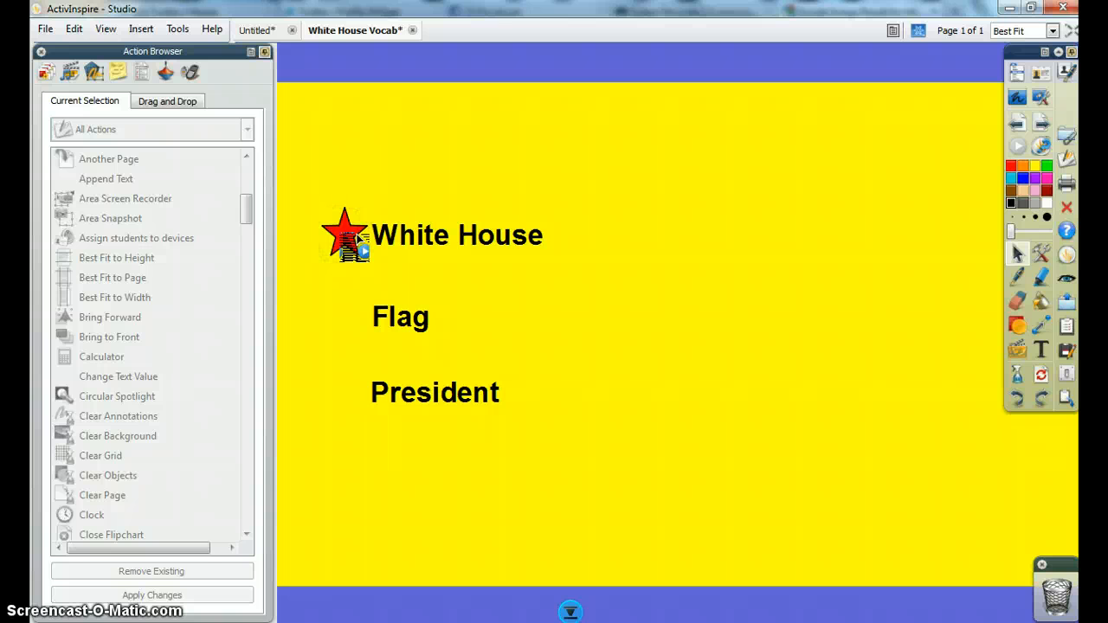
{"action": "left_click", "coordinate": [358, 240]}
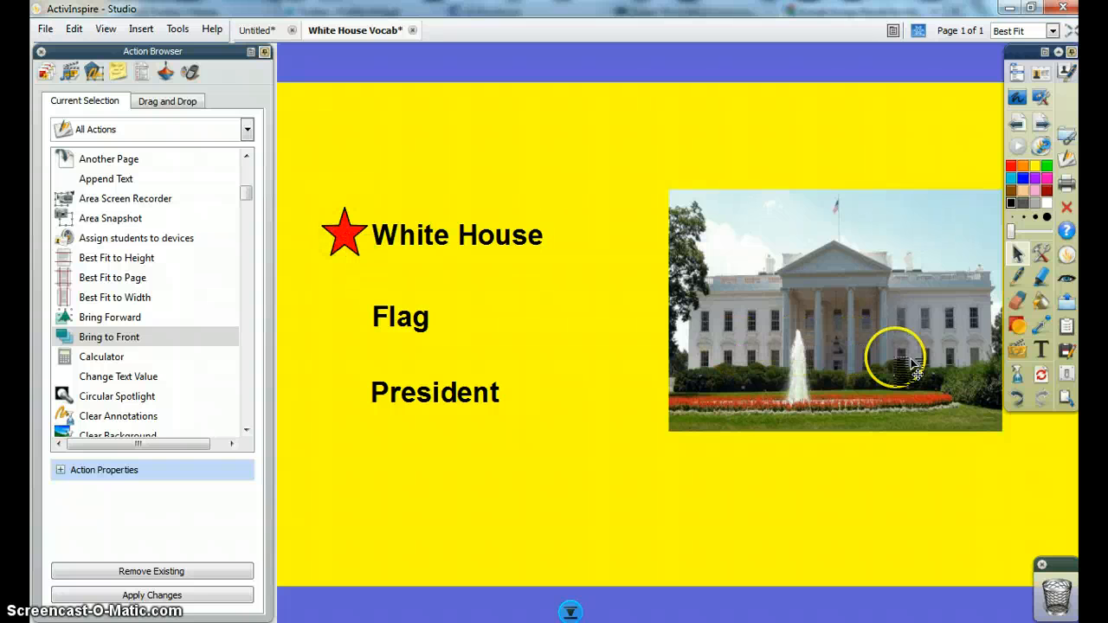
{"action": "left_click", "coordinate": [1024, 404]}
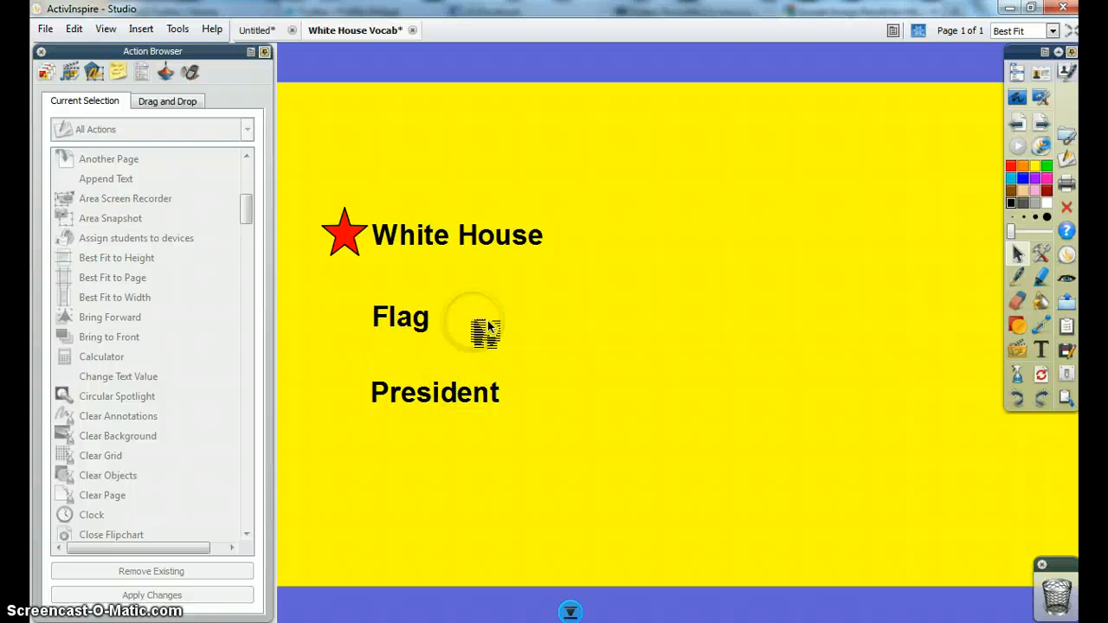
Step: Assign the word "Flag" a Bring to Front action targeting the flag picture, Image3, and apply it
{"action": "left_click", "coordinate": [417, 325]}
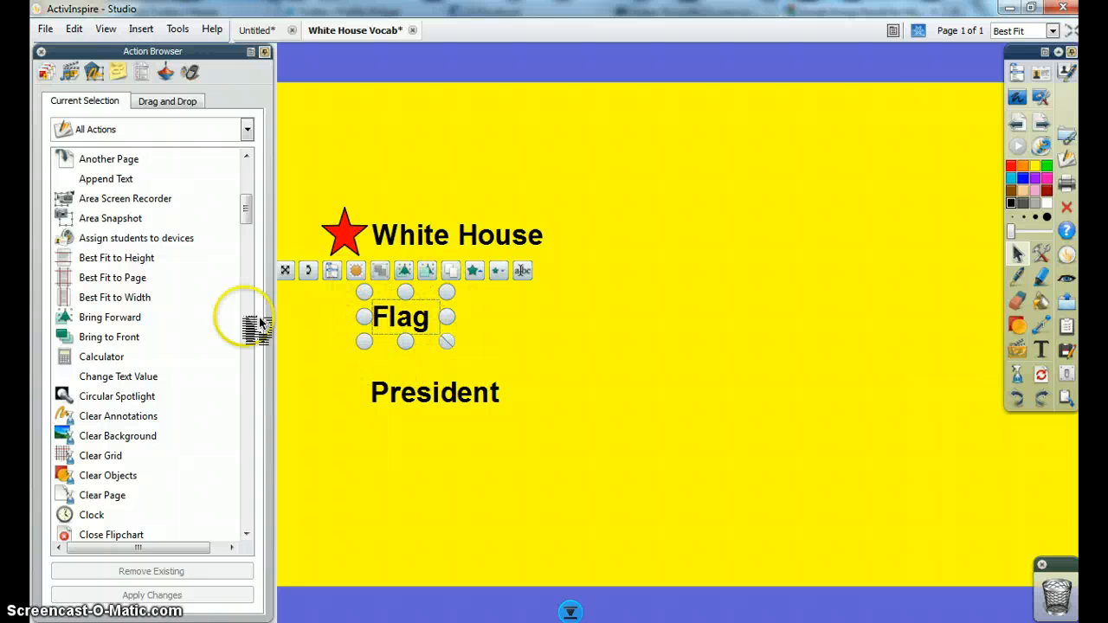
{"action": "left_click", "coordinate": [130, 341]}
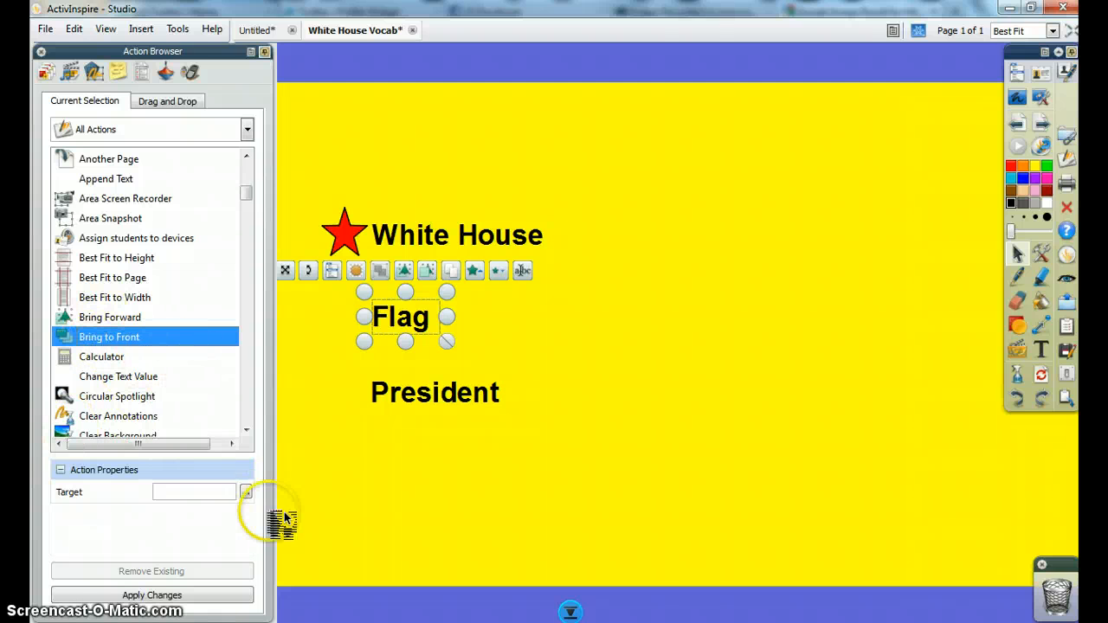
{"action": "left_click", "coordinate": [246, 492]}
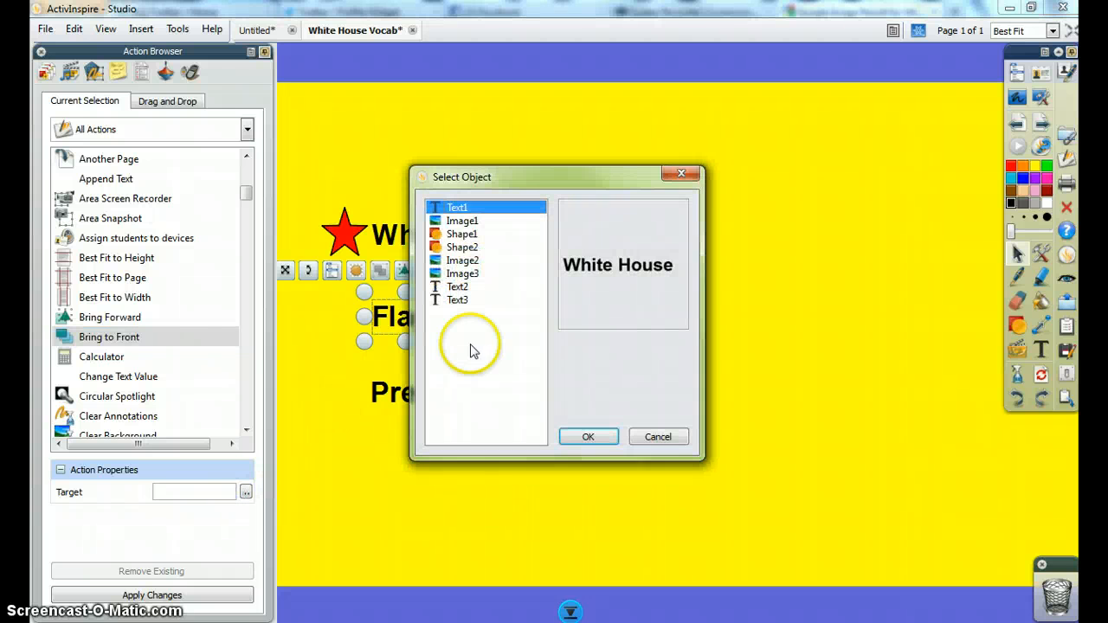
{"action": "left_click", "coordinate": [465, 261]}
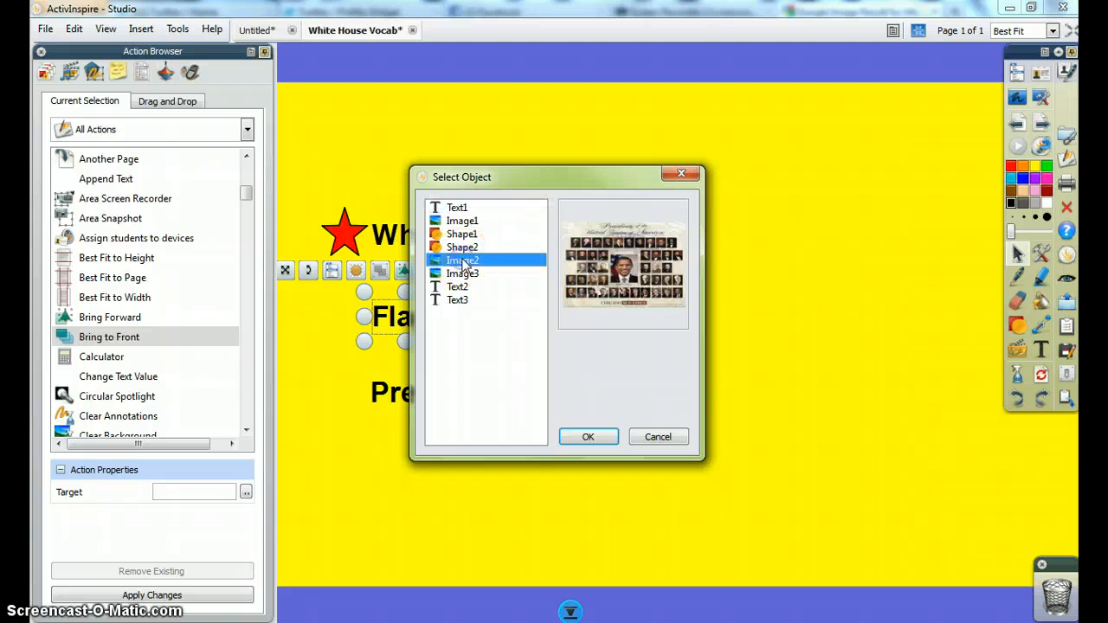
{"action": "left_click", "coordinate": [465, 274]}
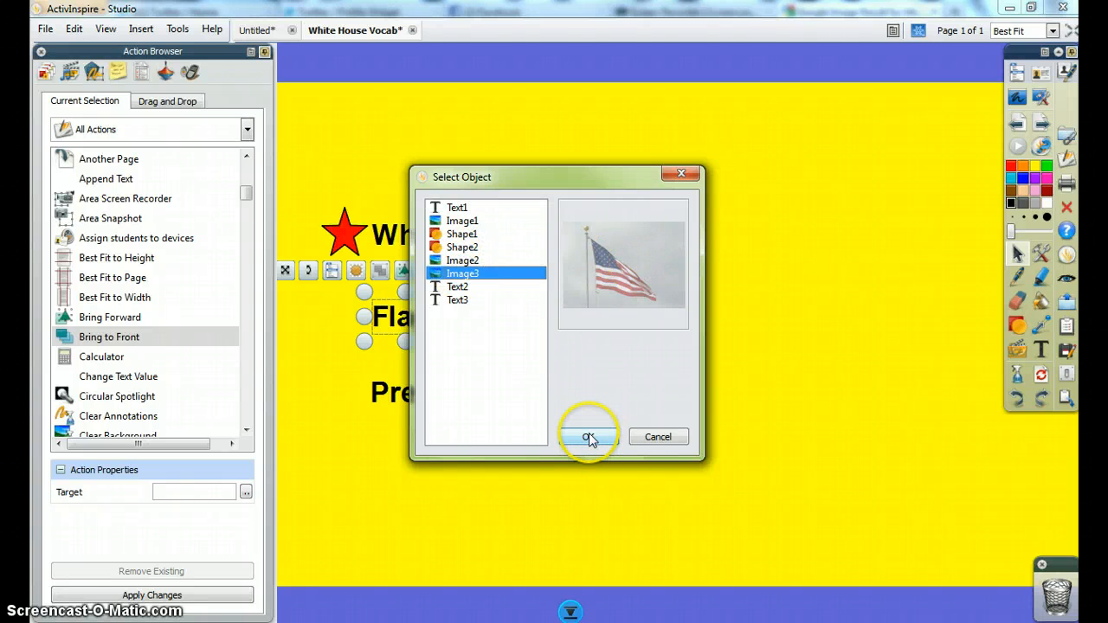
{"action": "left_click", "coordinate": [589, 439]}
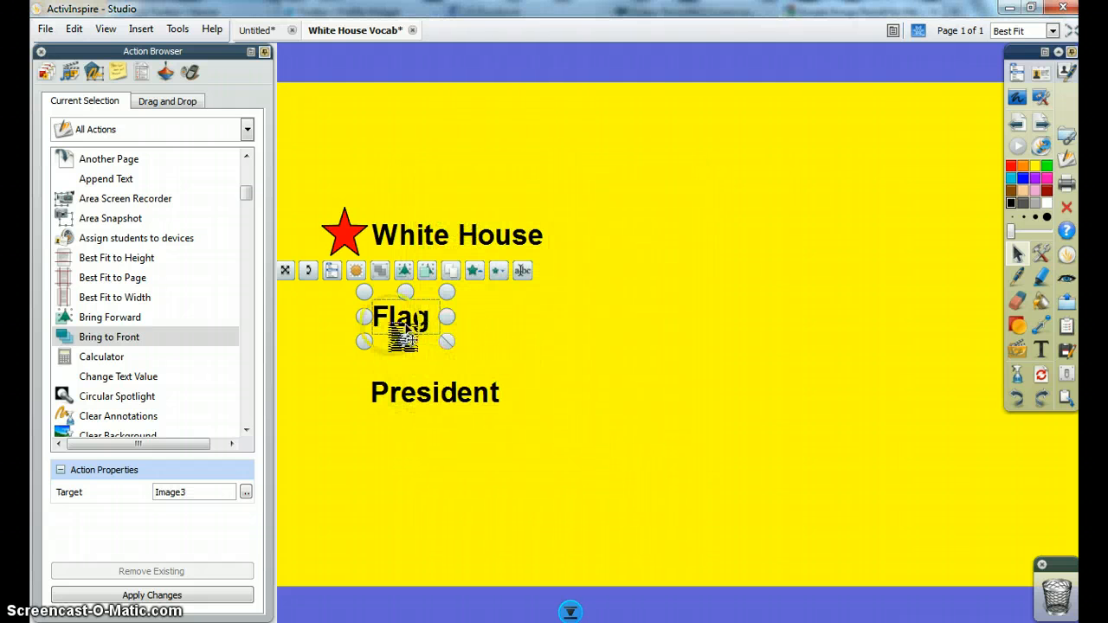
{"action": "left_click", "coordinate": [199, 598]}
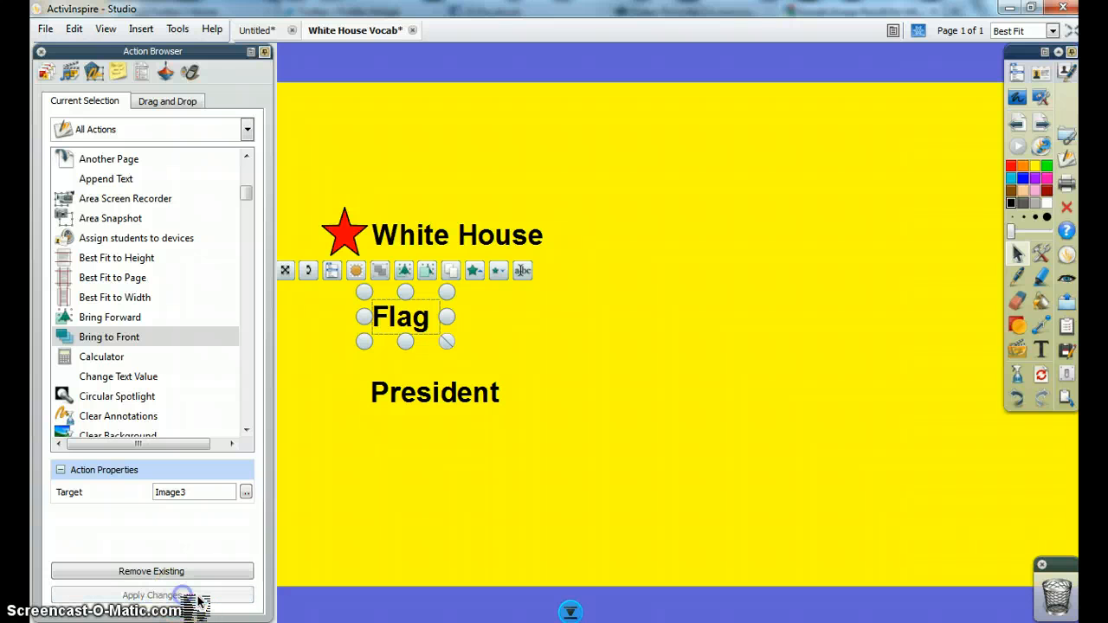
Step: Run the word Flag's action to reveal its picture and make the flag picture fully opaque
{"action": "left_click", "coordinate": [416, 327]}
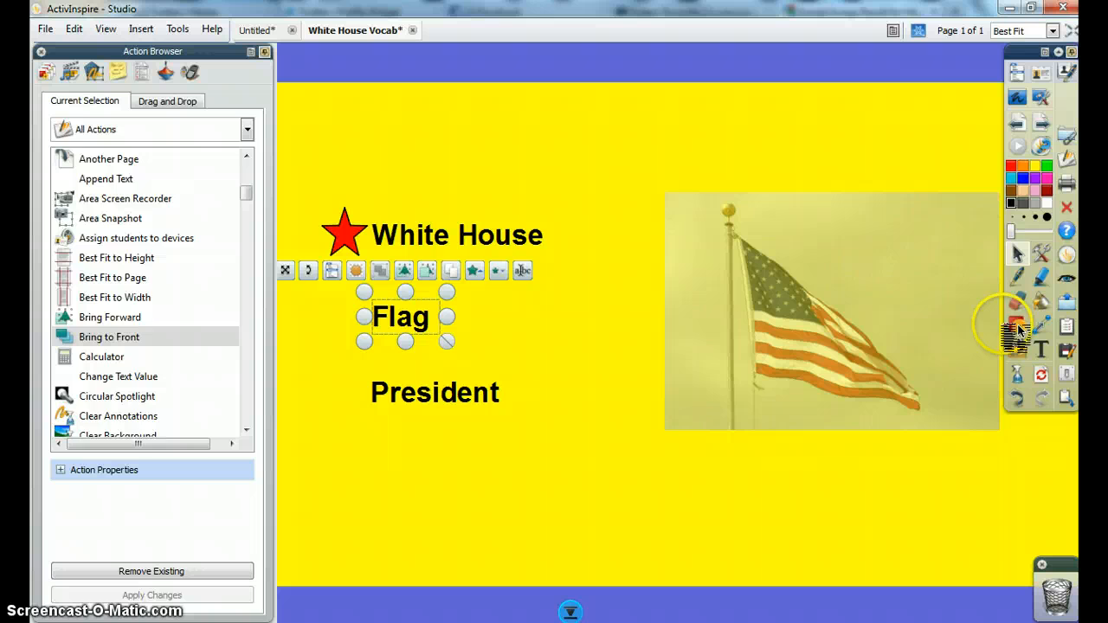
{"action": "left_click", "coordinate": [1018, 253]}
{"action": "left_click", "coordinate": [940, 294]}
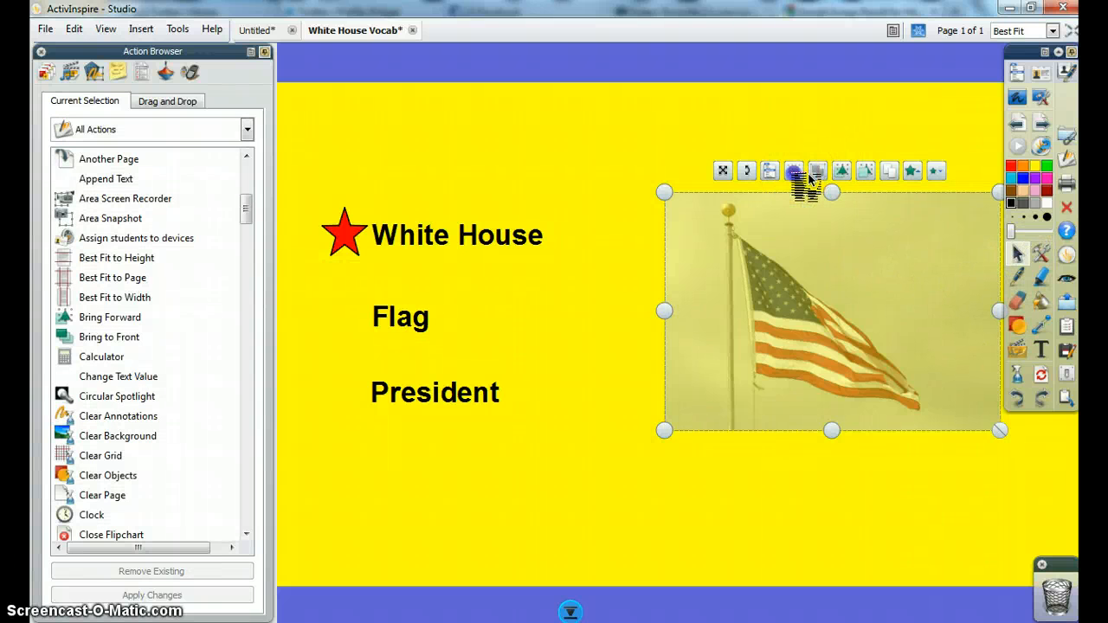
{"action": "left_click_drag", "start_coordinate": [795, 171], "coordinate": [837, 173]}
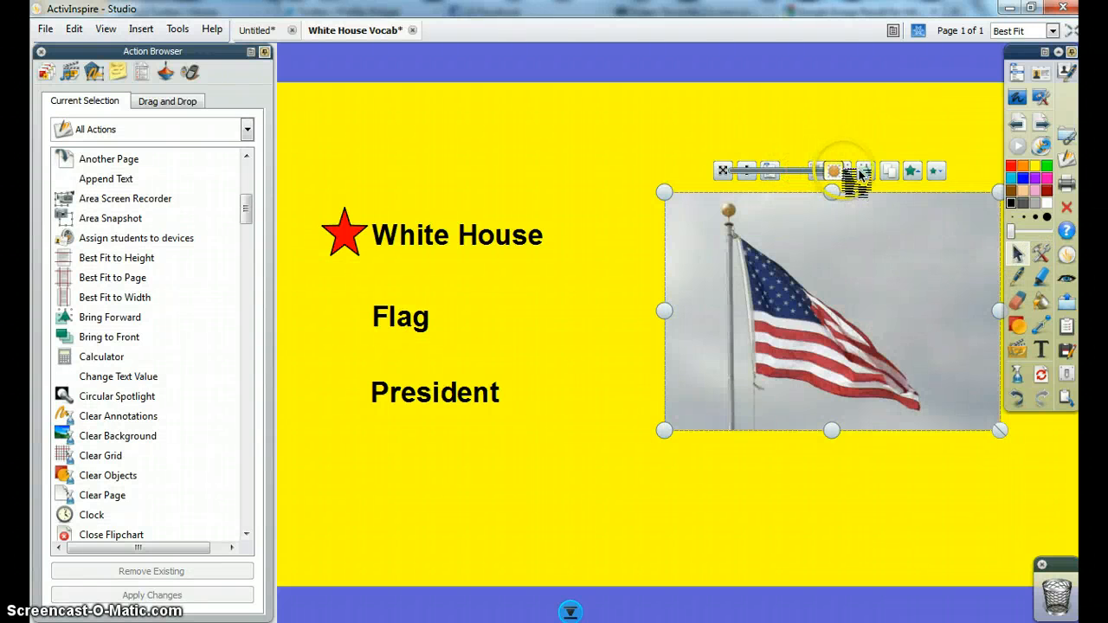
{"action": "left_click", "coordinate": [1031, 254]}
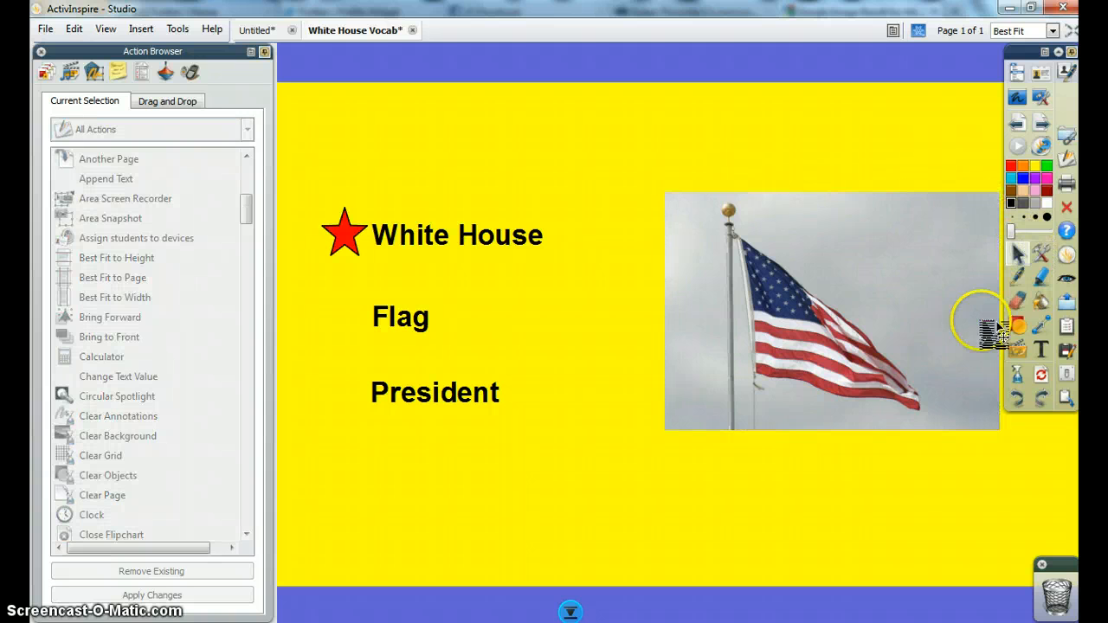